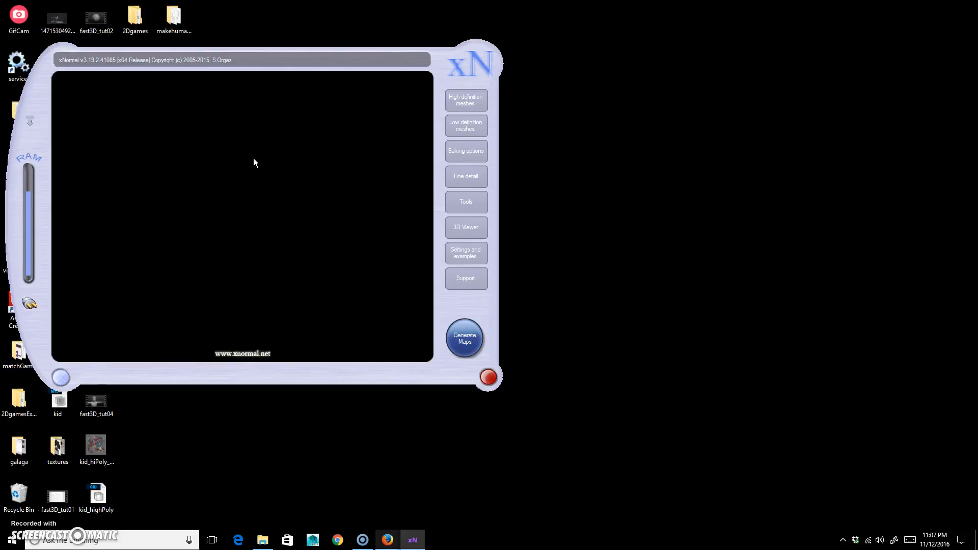
Remove the existing fromSculptris.obj mesh from the high definition mesh list.
left_click(474, 100)
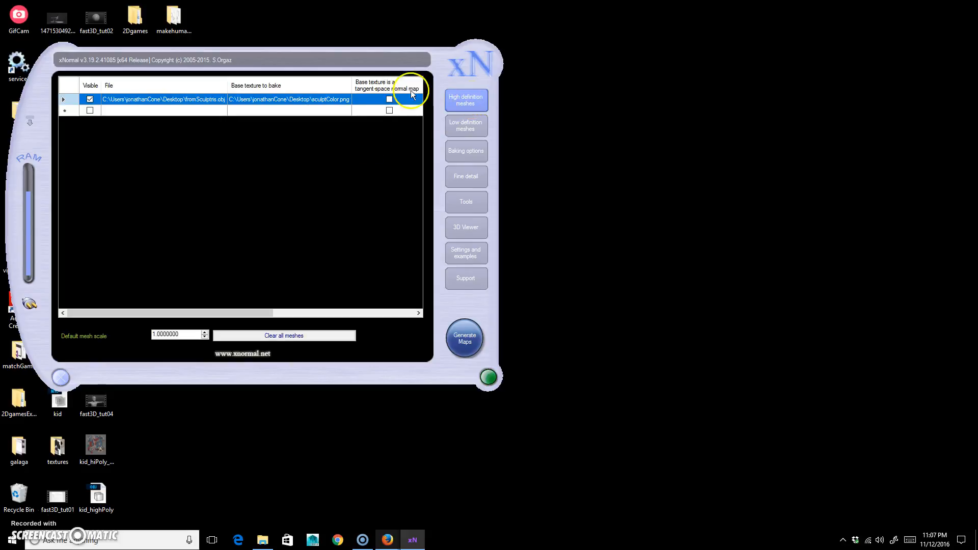
right_click(198, 102)
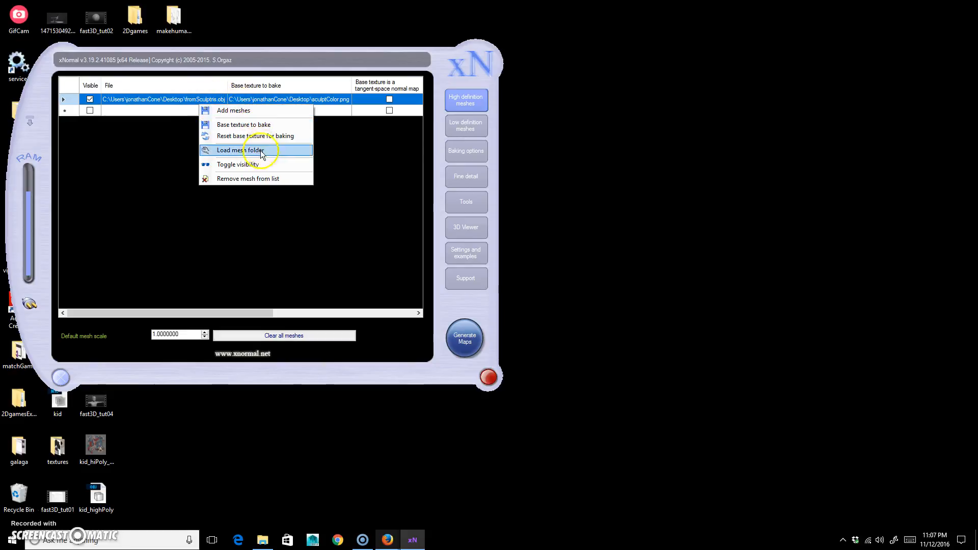
left_click(264, 178)
Add the kid_highPoly OBJ from the Desktop as a high definition mesh.
right_click(159, 100)
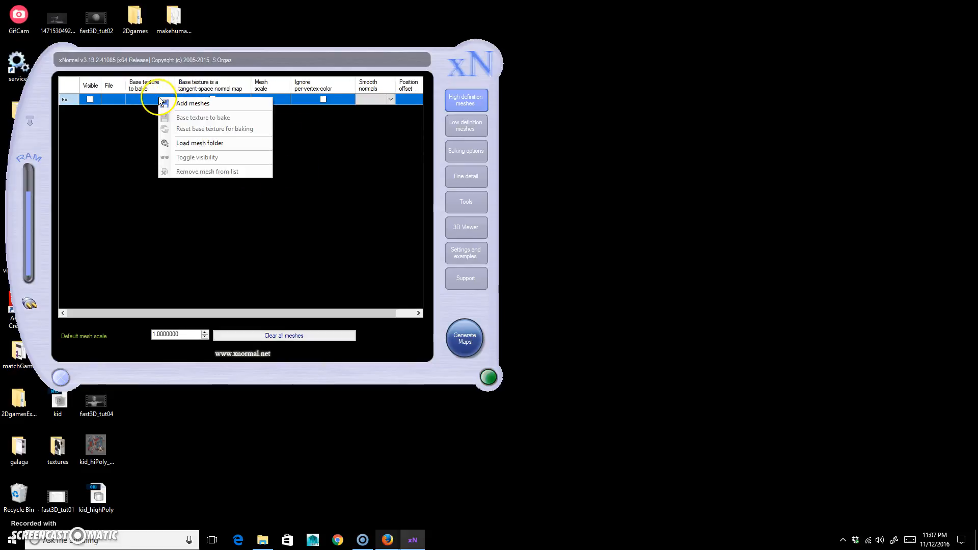
left_click(194, 102)
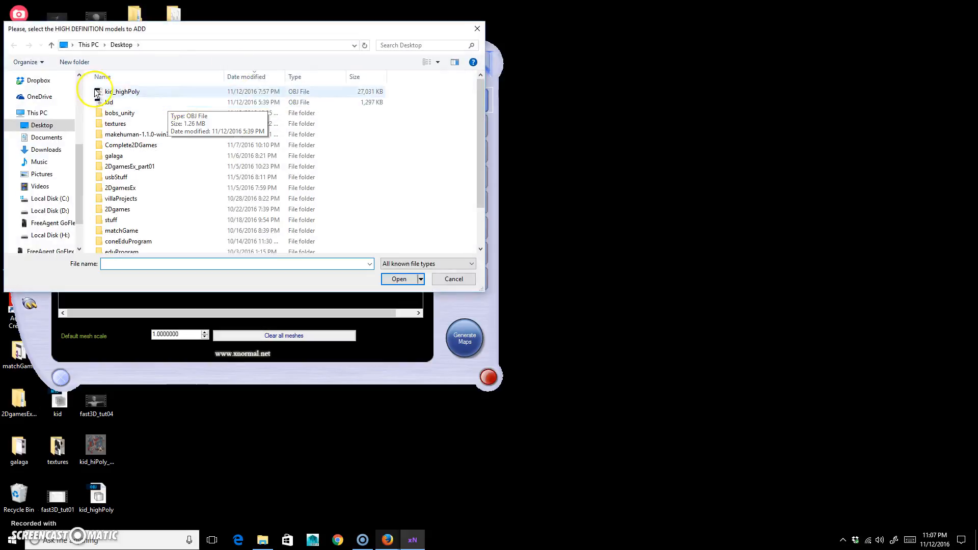
left_click(146, 93)
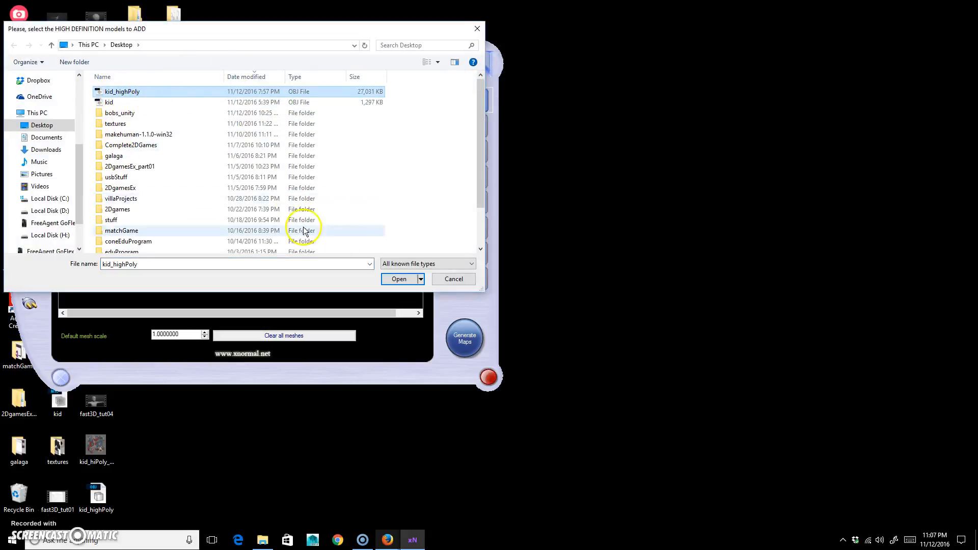
left_click(397, 277)
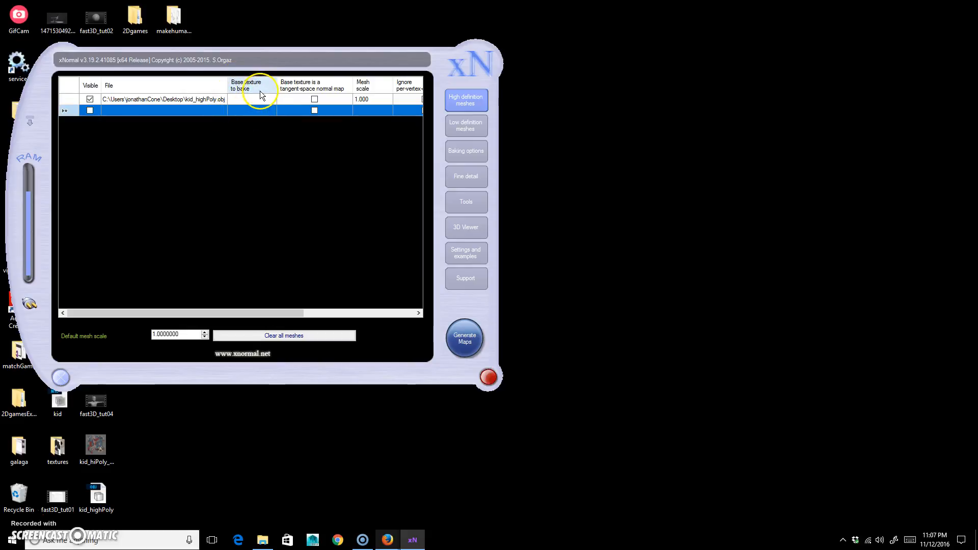
Load kid_hiPoly_color.png from the Desktop as base texture to bake on the empty row below the kid_highPoly mesh.
left_click_drag(263, 54, 296, 34)
left_click(84, 456)
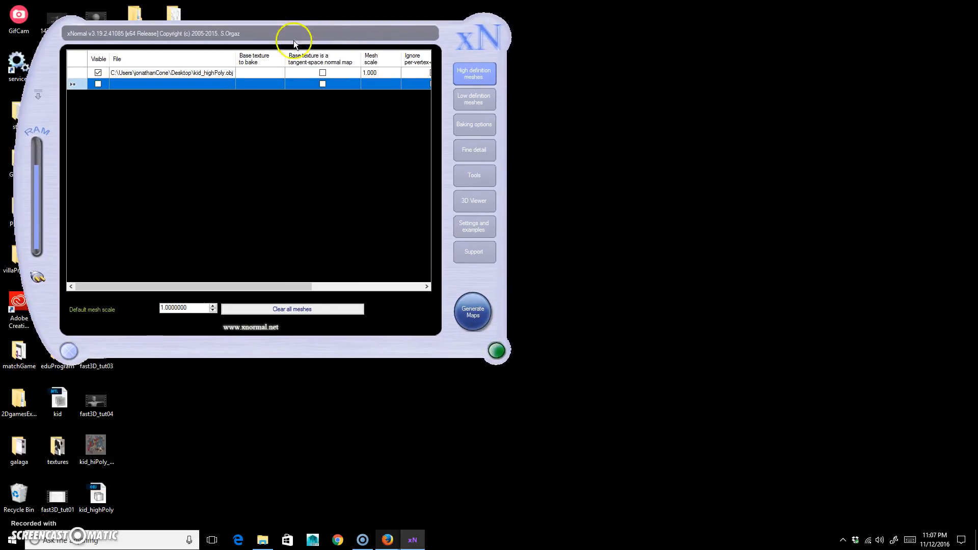
right_click(268, 78)
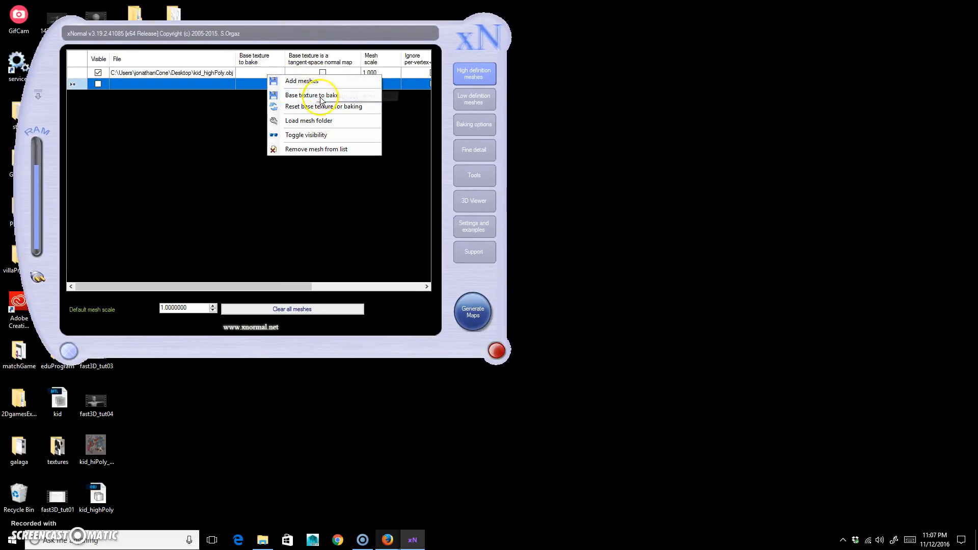
left_click(338, 97)
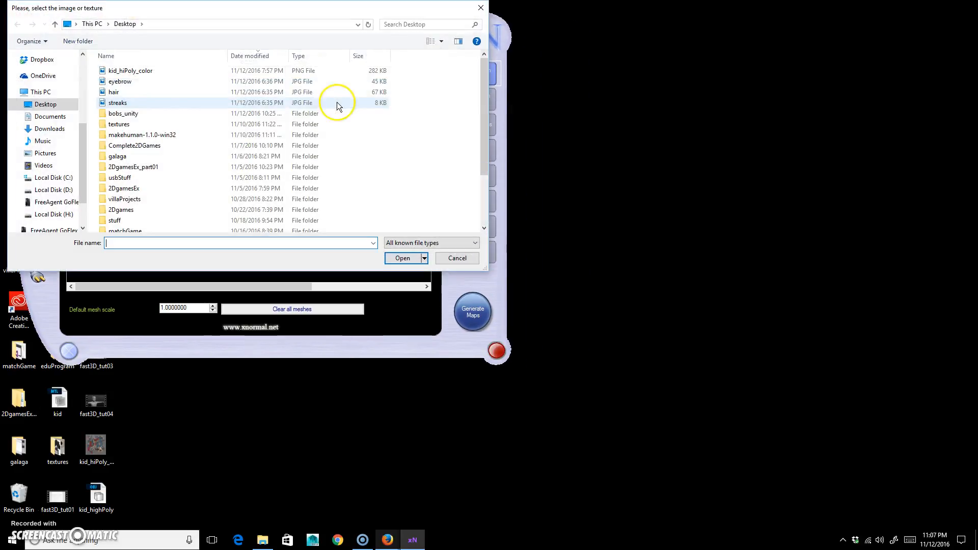
scroll(214, 169, "down", 2)
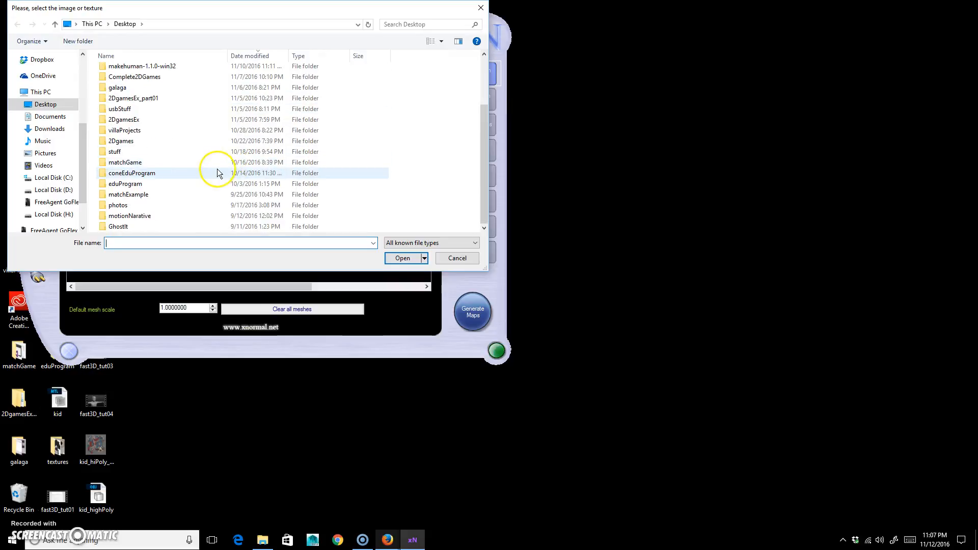
scroll(218, 177, "up", 2)
scroll(220, 179, "down", 2)
scroll(220, 180, "up", 2)
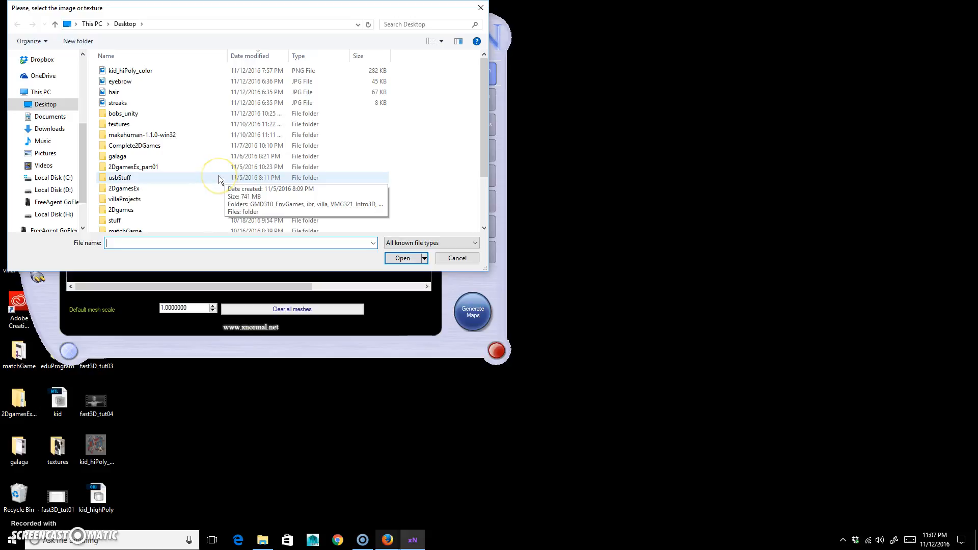
left_click(178, 71)
left_click(401, 258)
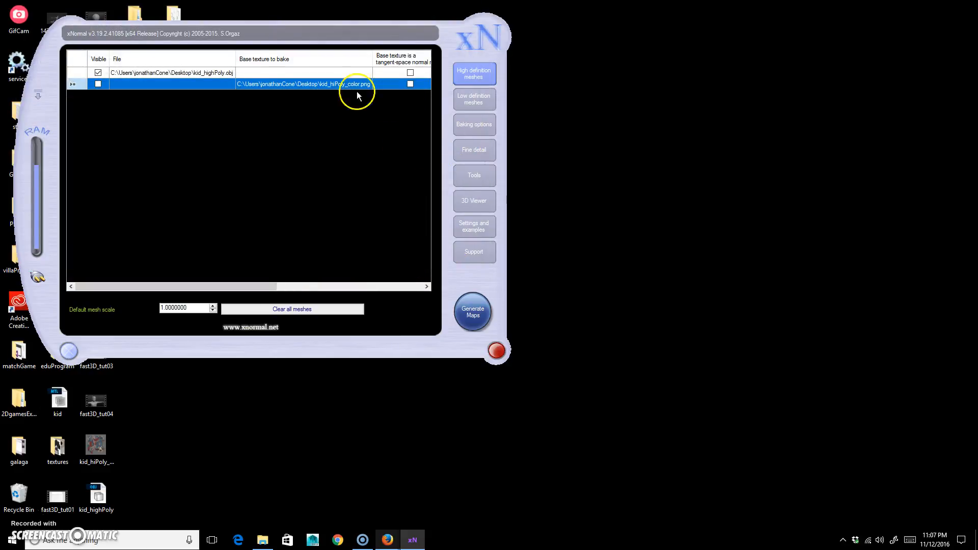
Assign kid_hiPoly_color.png as the base texture to bake on the kid_highPoly mesh row itself.
left_click(291, 74)
right_click(320, 75)
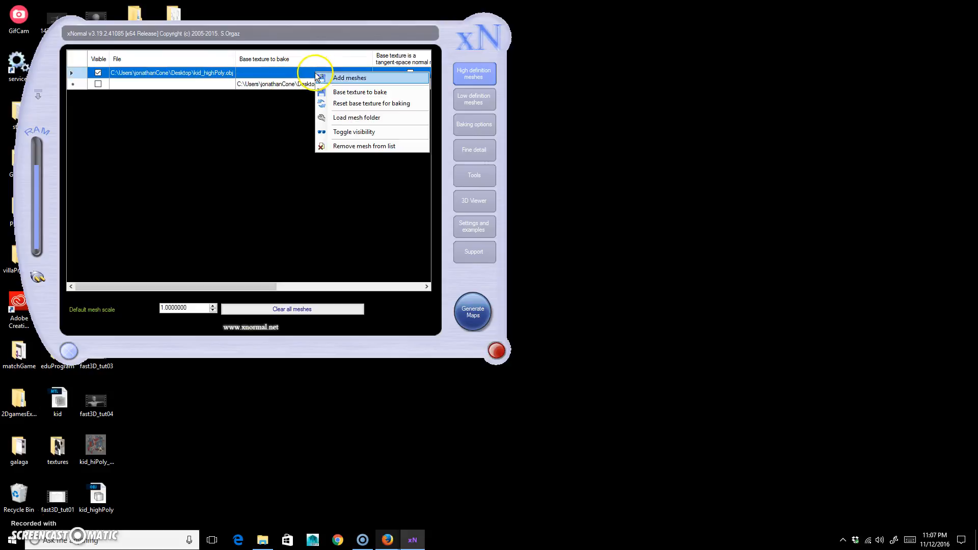
left_click(342, 89)
left_click(153, 71)
left_click(401, 258)
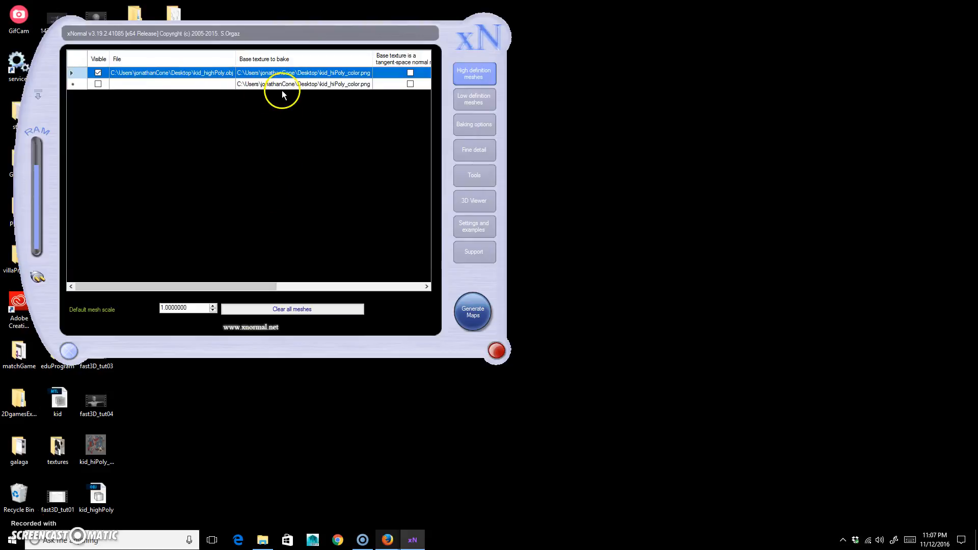
Try to remove the extra row holding only a base texture from the high definition mesh list.
right_click(297, 83)
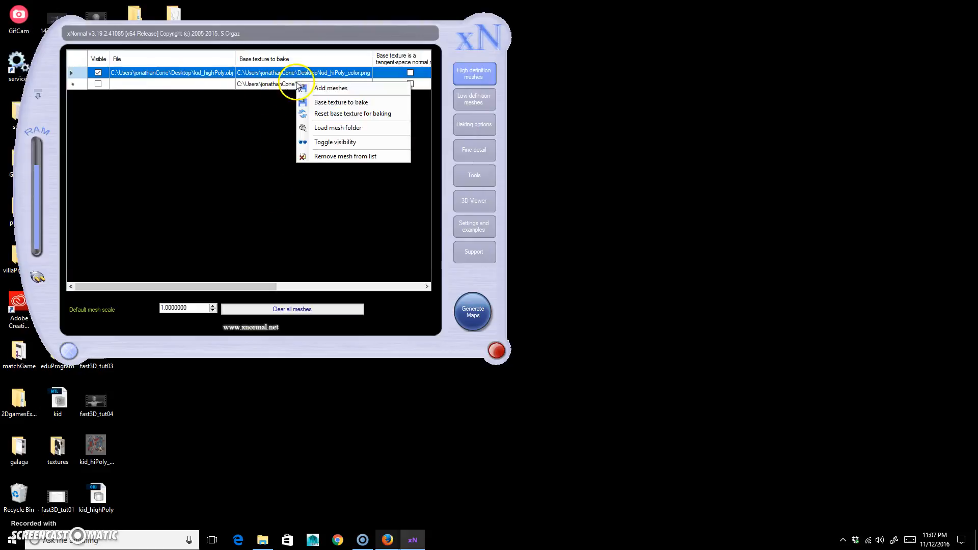
left_click(361, 157)
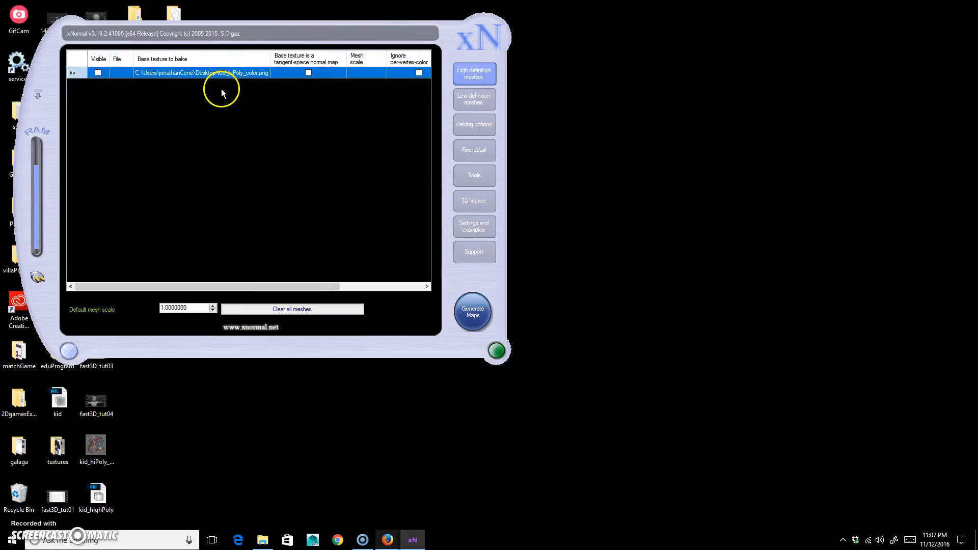
Add the kid_highPoly OBJ from the Desktop back into the high definition mesh list.
right_click(225, 72)
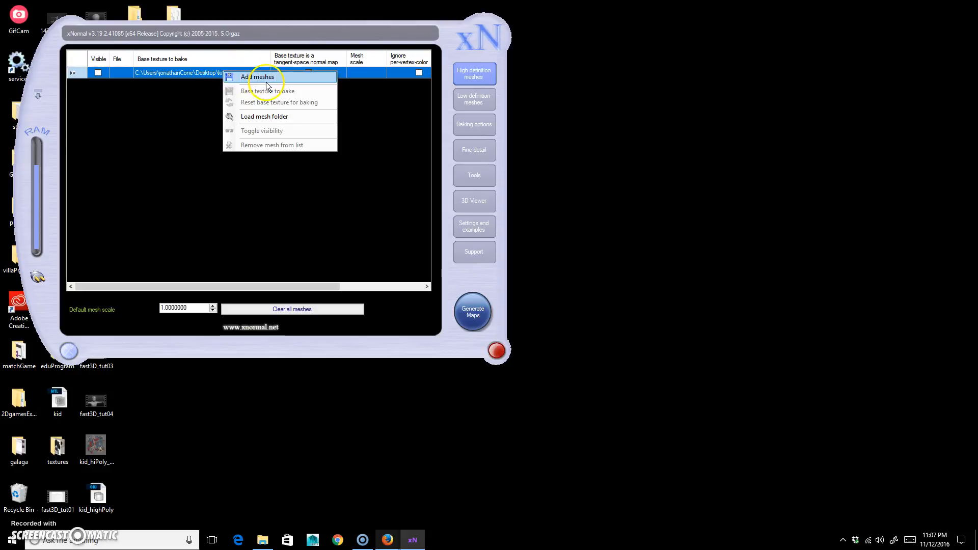
left_click(203, 87)
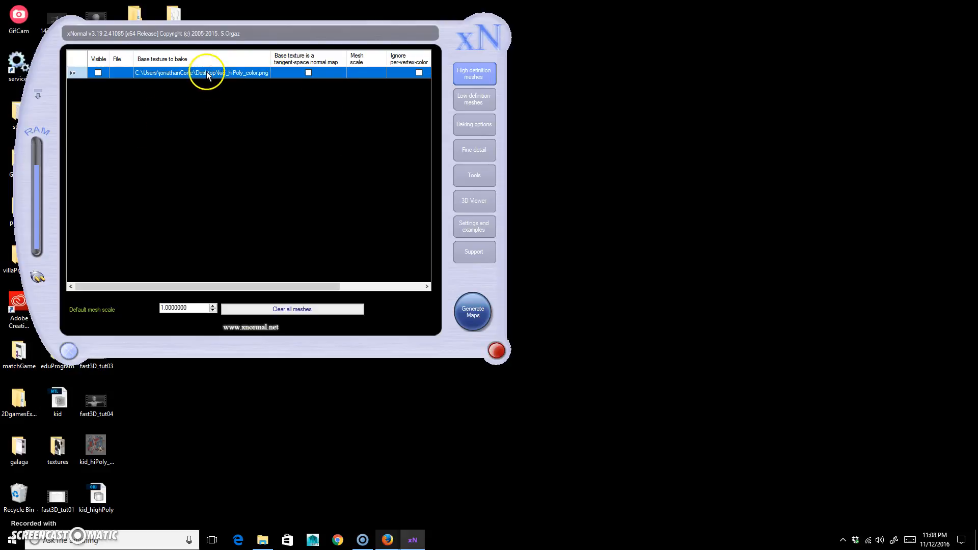
right_click(207, 72)
left_click(256, 79)
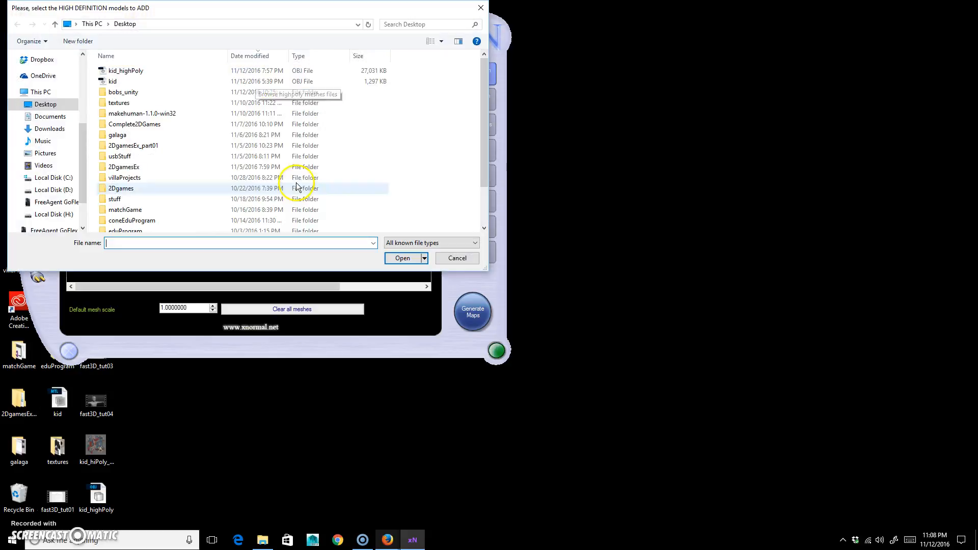
left_click(134, 74)
left_click(403, 258)
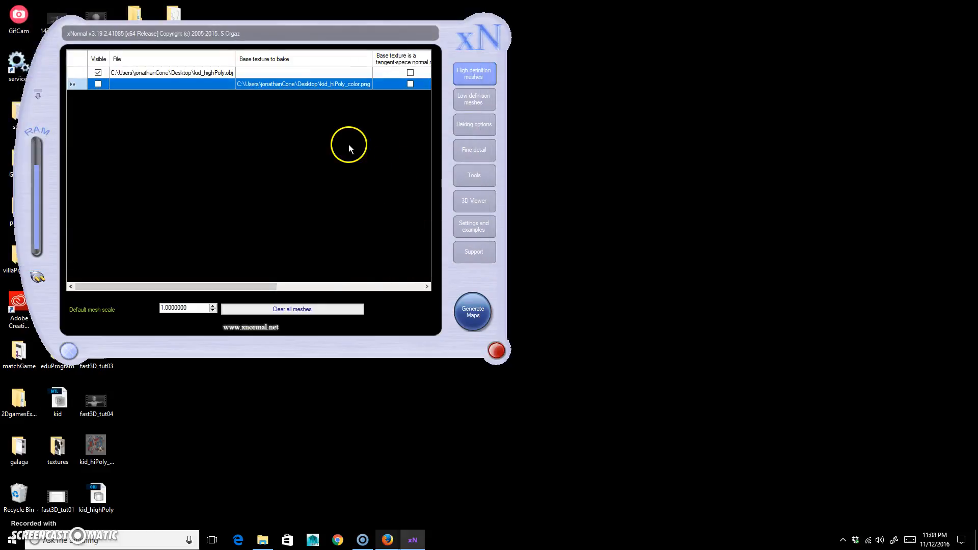
Reset the base texture for baking on the empty row below kid_highPoly.
right_click(263, 72)
left_click(169, 111)
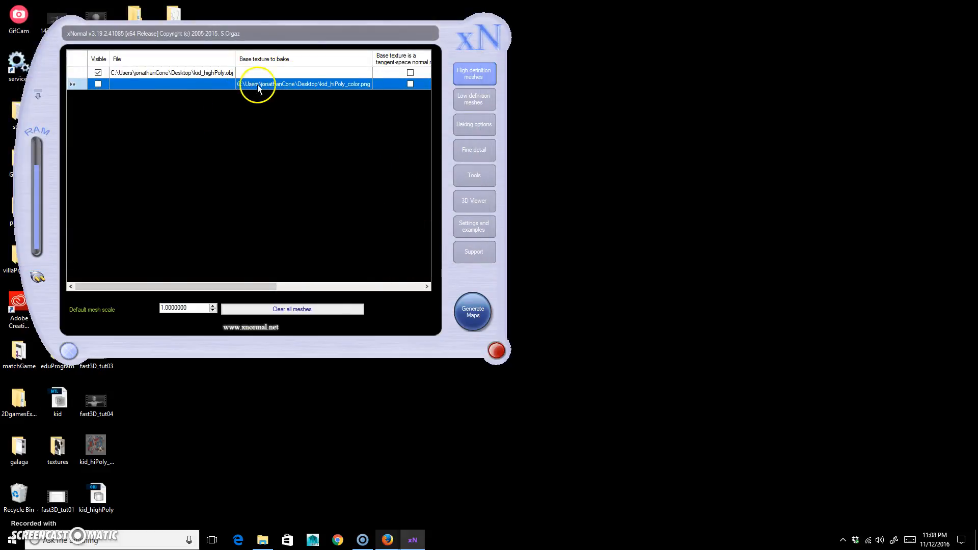
right_click(288, 86)
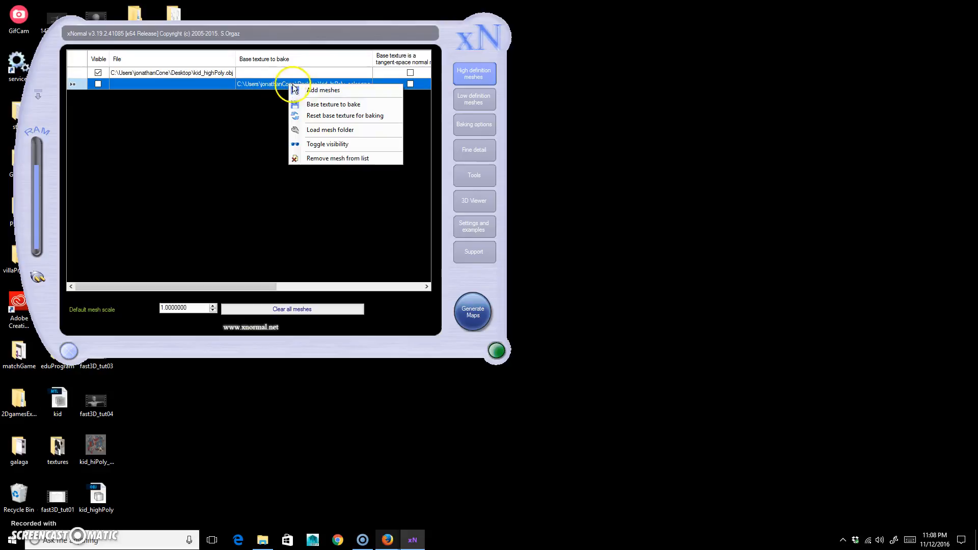
left_click(355, 116)
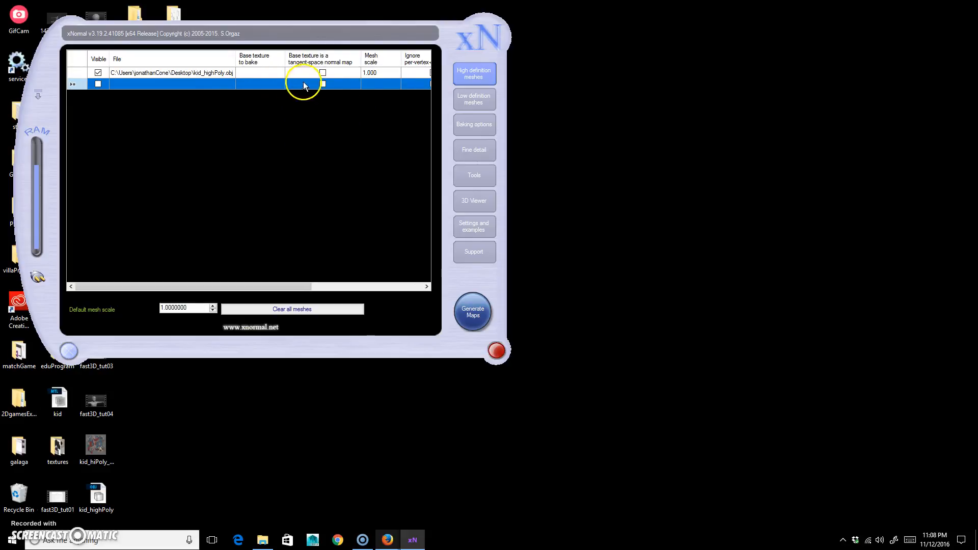
Select the kid_highPoly mesh and set kid_hiPoly_color.png from the Desktop as its base texture to bake.
right_click(255, 74)
left_click(250, 72)
right_click(258, 73)
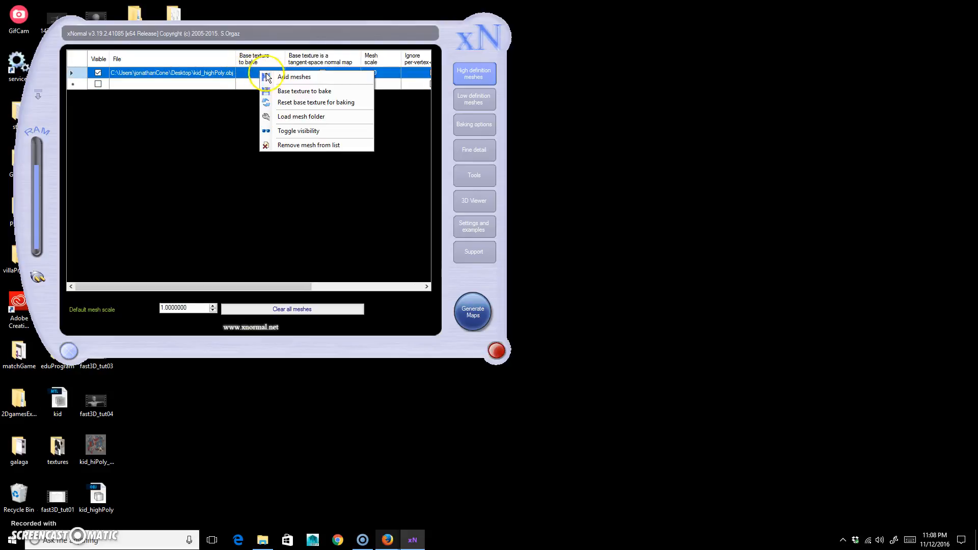
left_click(307, 96)
left_click(179, 75)
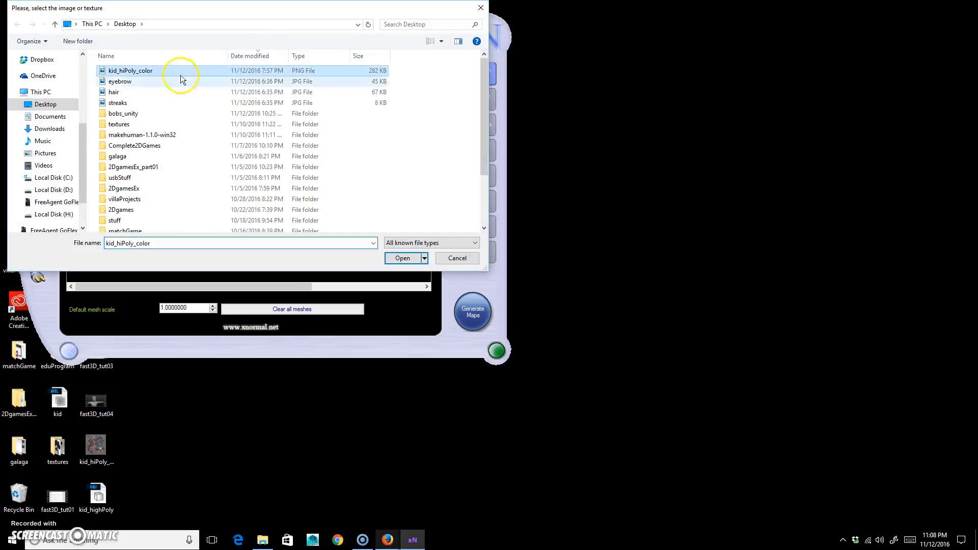
left_click(402, 258)
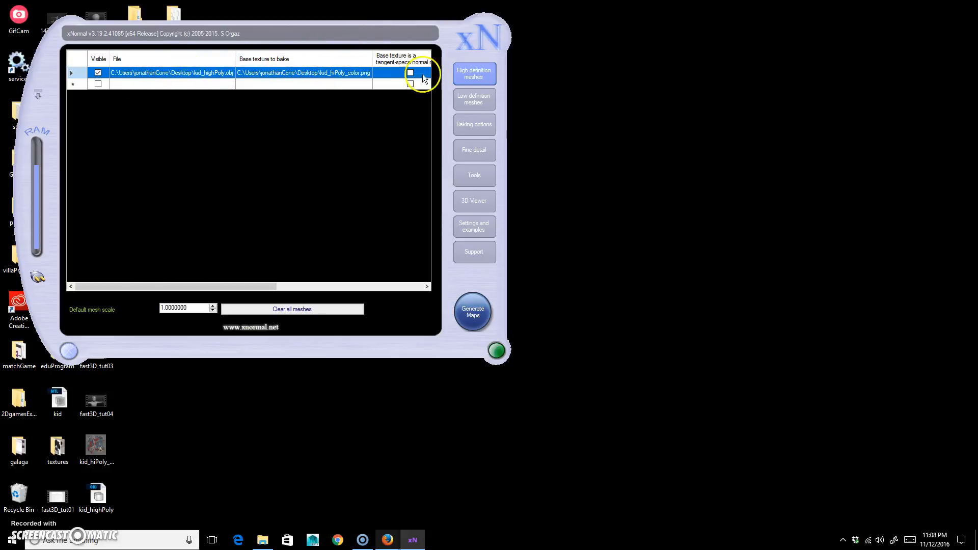
Remove the existing fromMaya.obj mesh from the low definition mesh list.
left_click(485, 104)
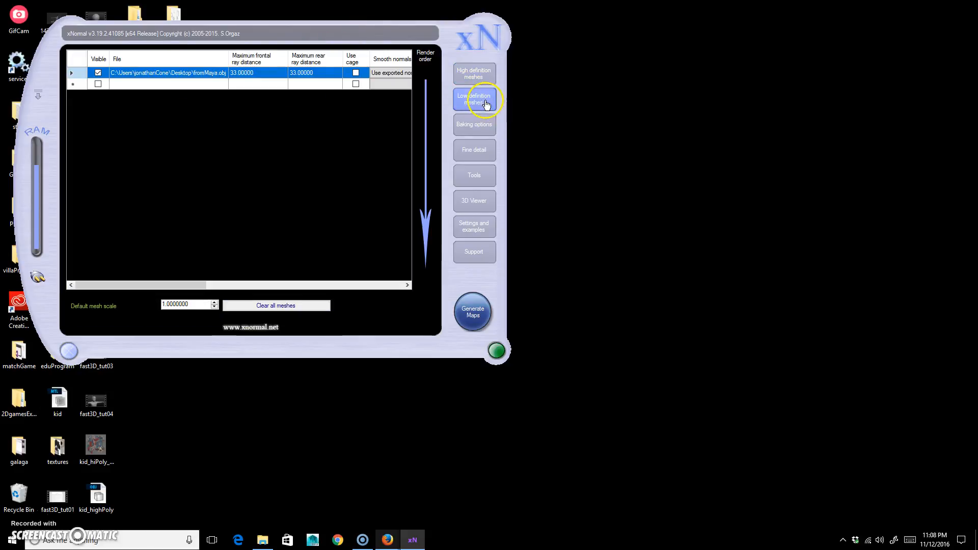
right_click(177, 70)
left_click(239, 115)
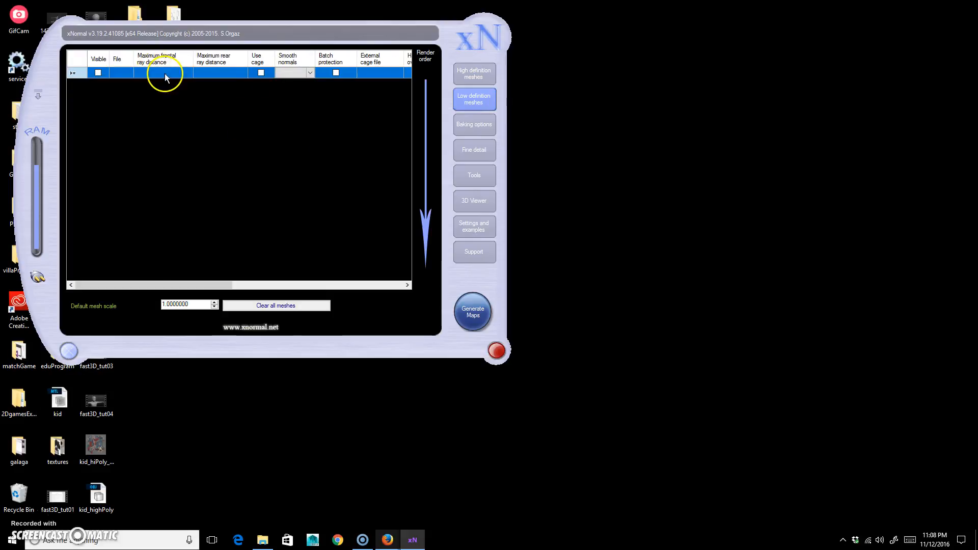
Add the kid_lowPoly OBJ from the bobs_unity scenes folder as a low definition mesh.
right_click(167, 76)
left_click(227, 80)
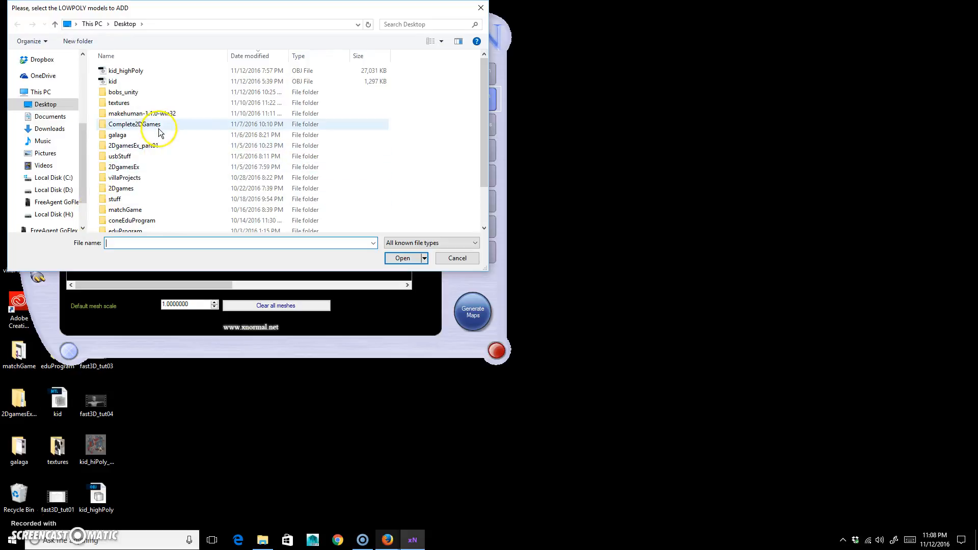
double_click(135, 92)
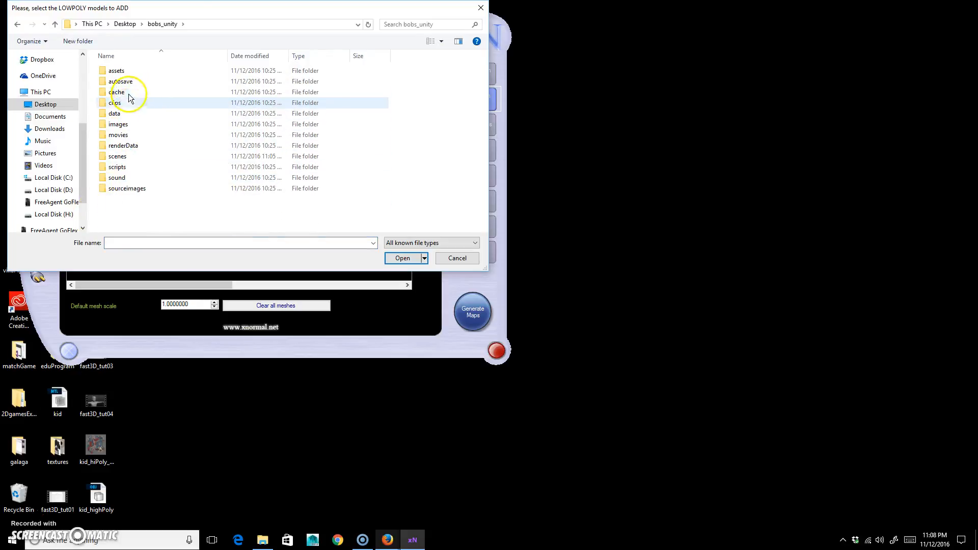
double_click(122, 157)
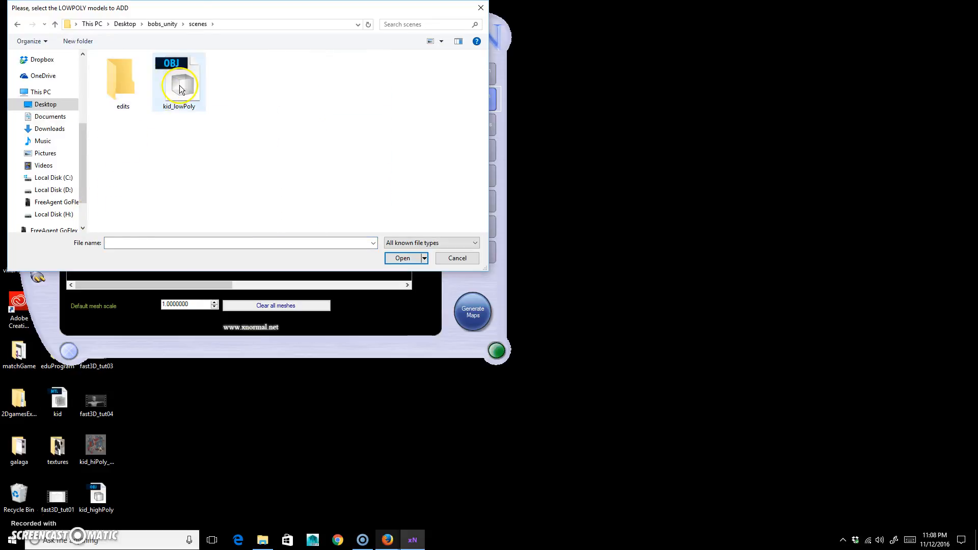
left_click(400, 261)
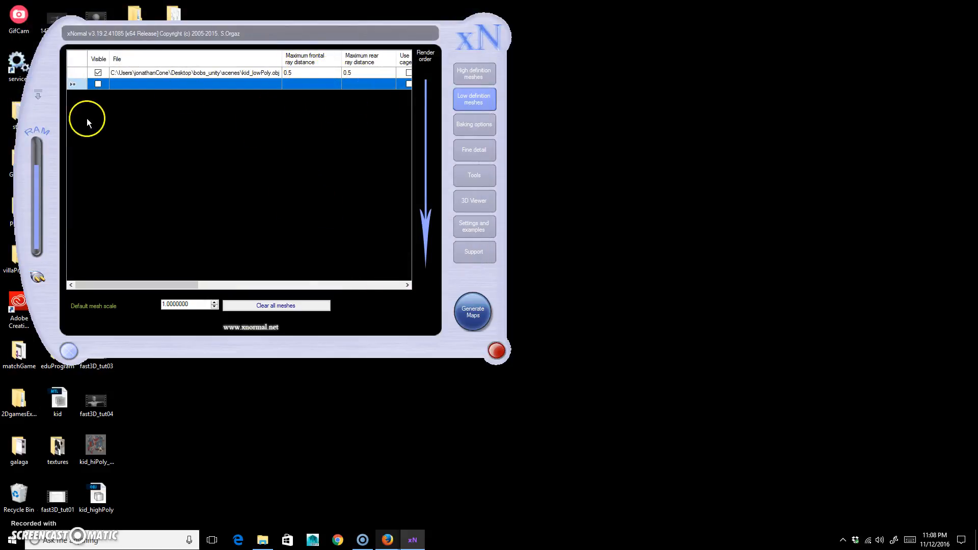
In the baking options, set the output file to a PNG named kid on the Desktop.
left_click(490, 133)
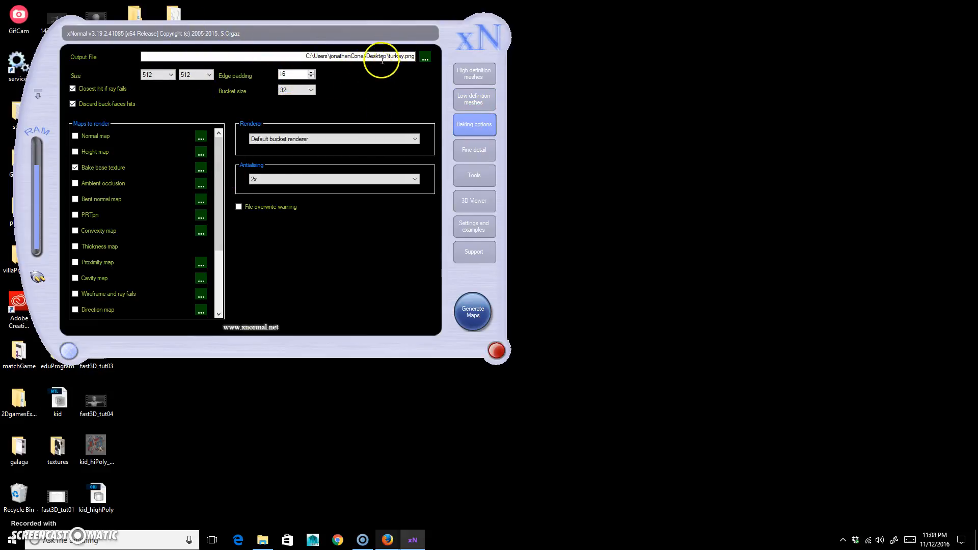
left_click(424, 57)
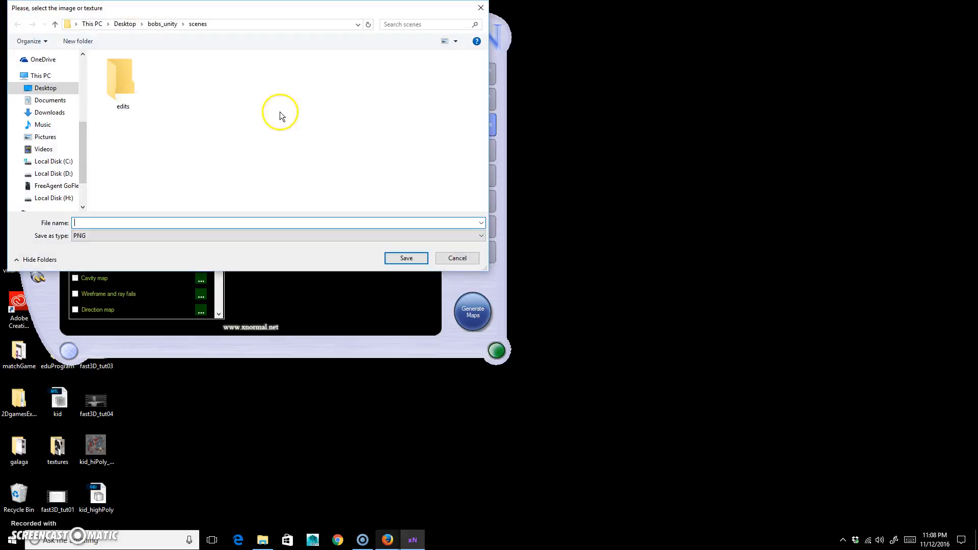
left_click(125, 25)
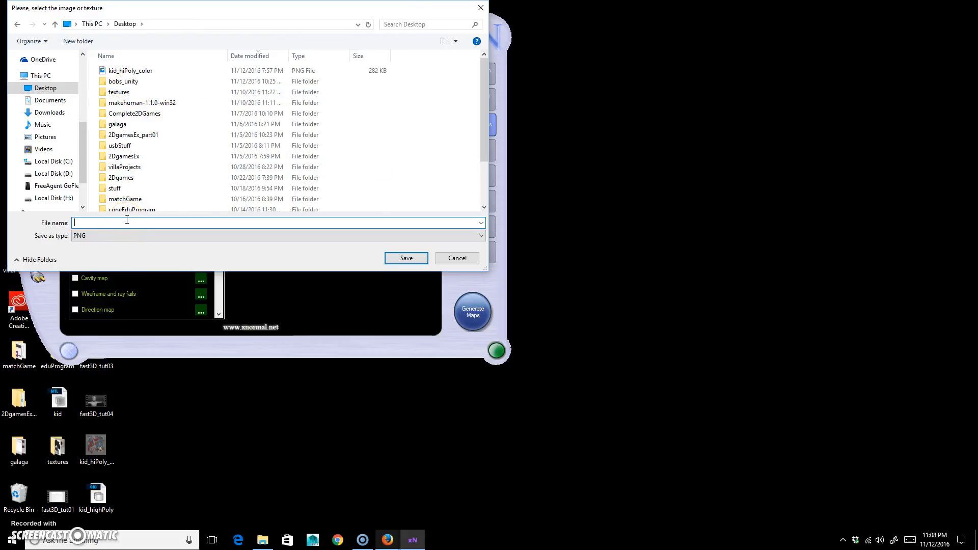
type("kid")
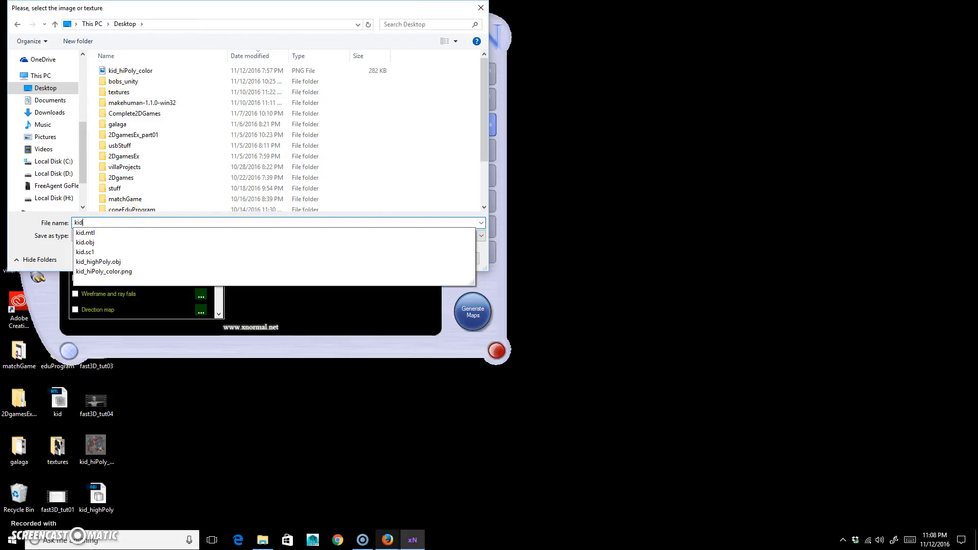
left_click(596, 188)
left_click(428, 254)
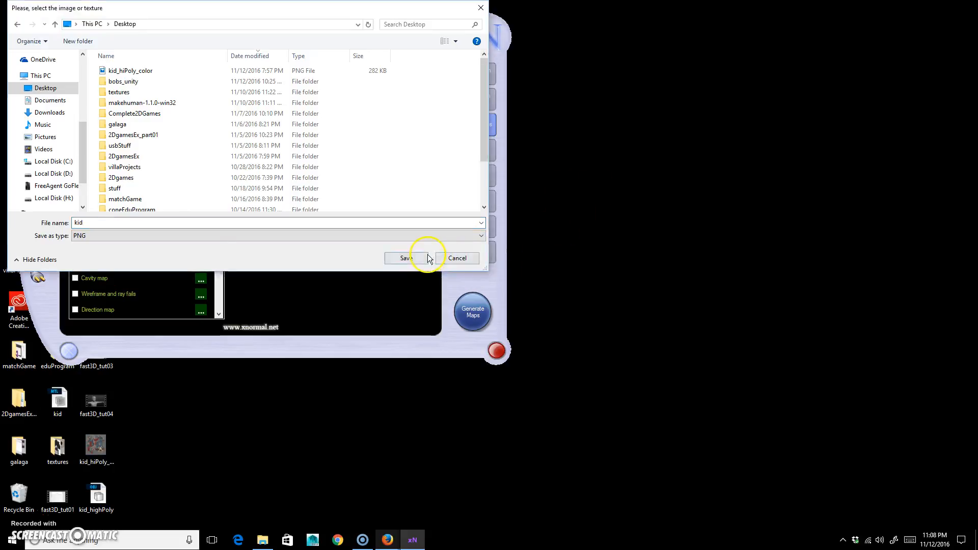
left_click(427, 258)
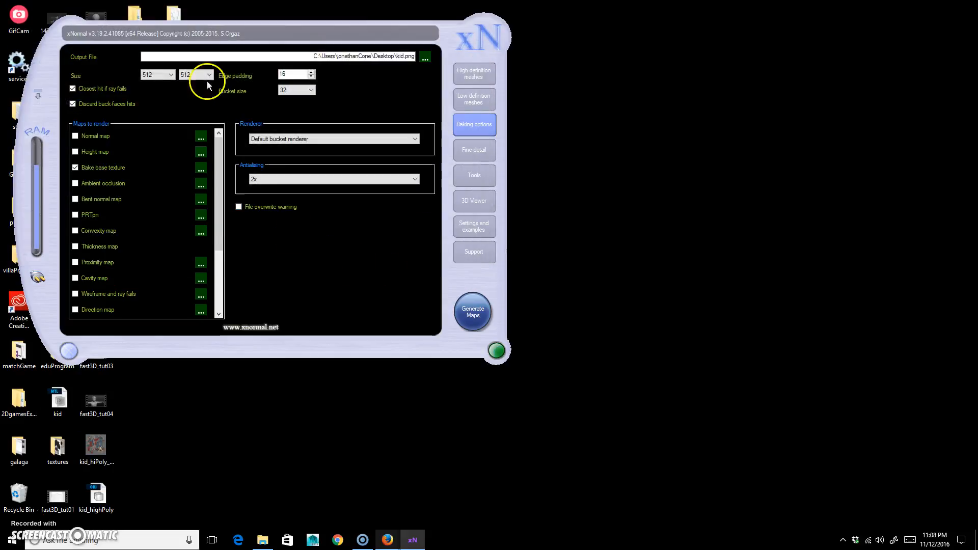
Set the output map size to 1024 by 1024.
left_click(173, 74)
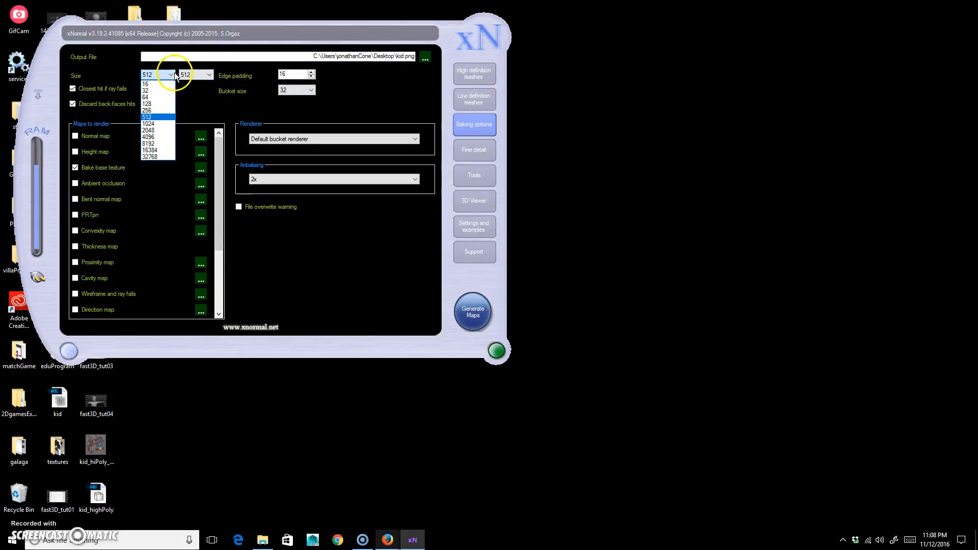
left_click(156, 124)
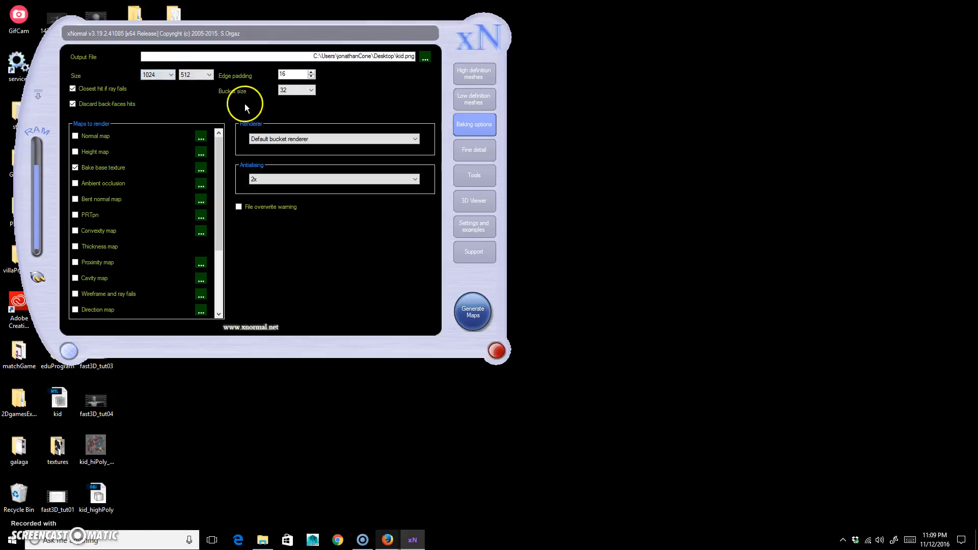
left_click(193, 75)
left_click(196, 123)
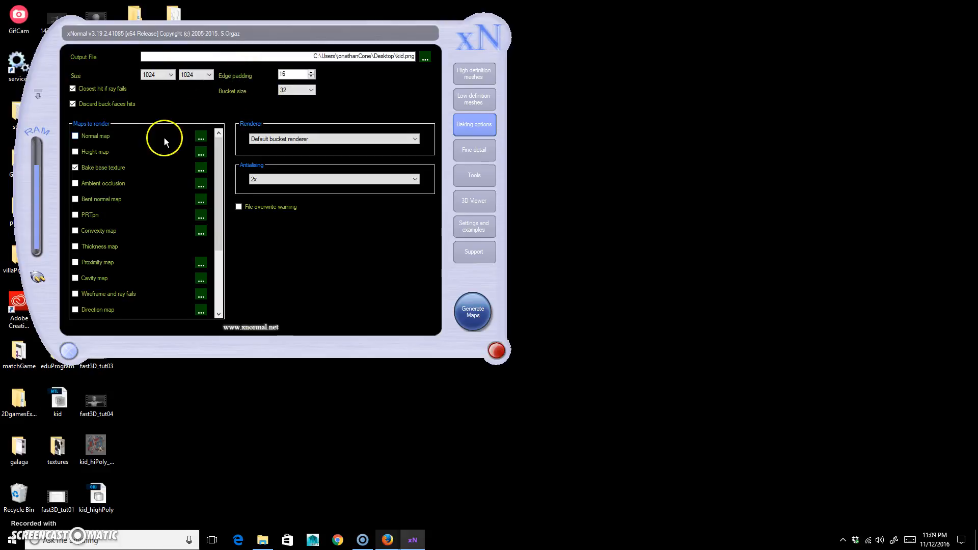
Enable the normal map and ambient occlusion for rendering alongside the base texture bake.
left_click(76, 168)
left_click(75, 135)
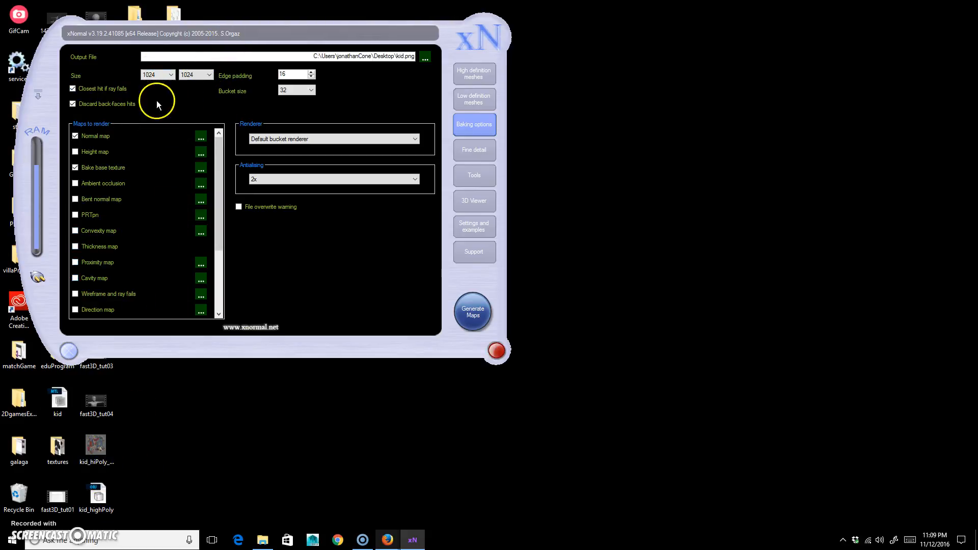
left_click(82, 186)
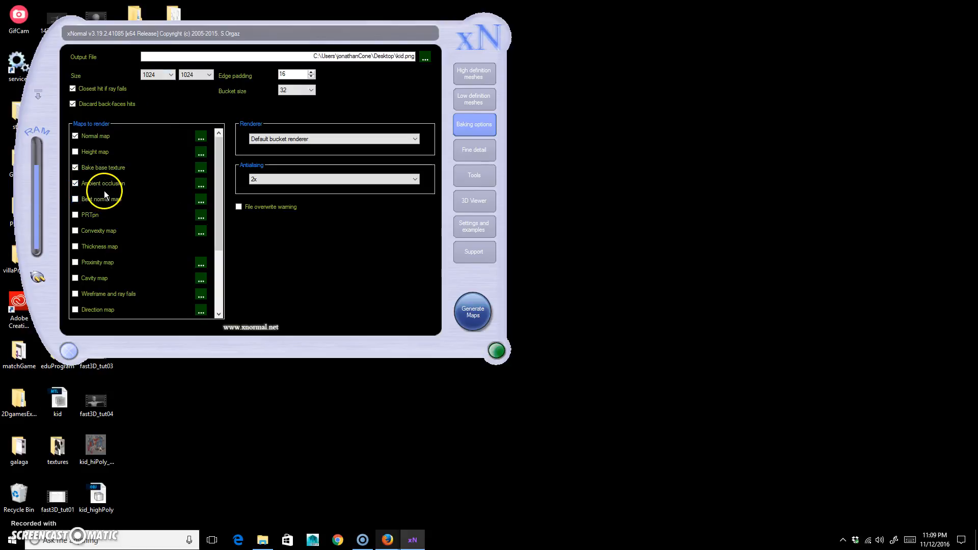
scroll(110, 187, "down", 3)
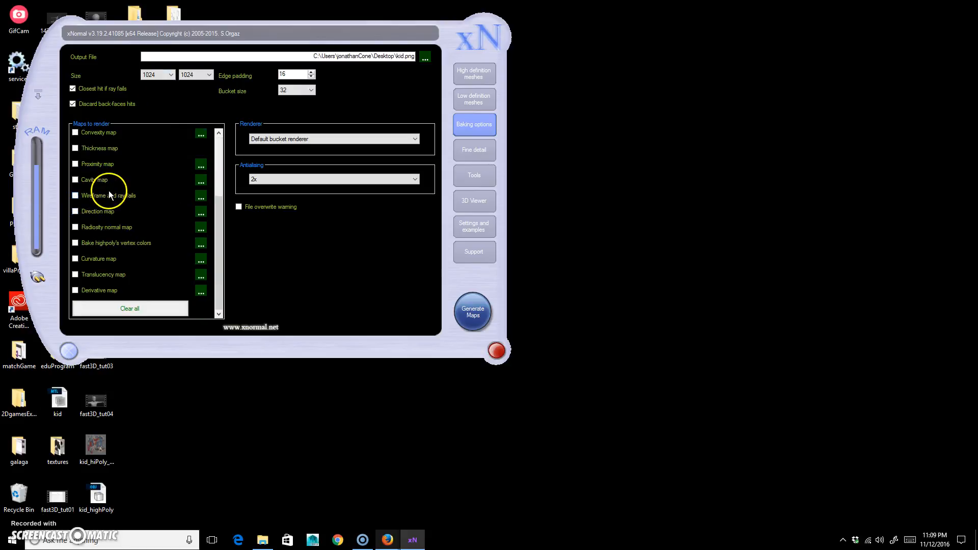
scroll(106, 201, "up", 3)
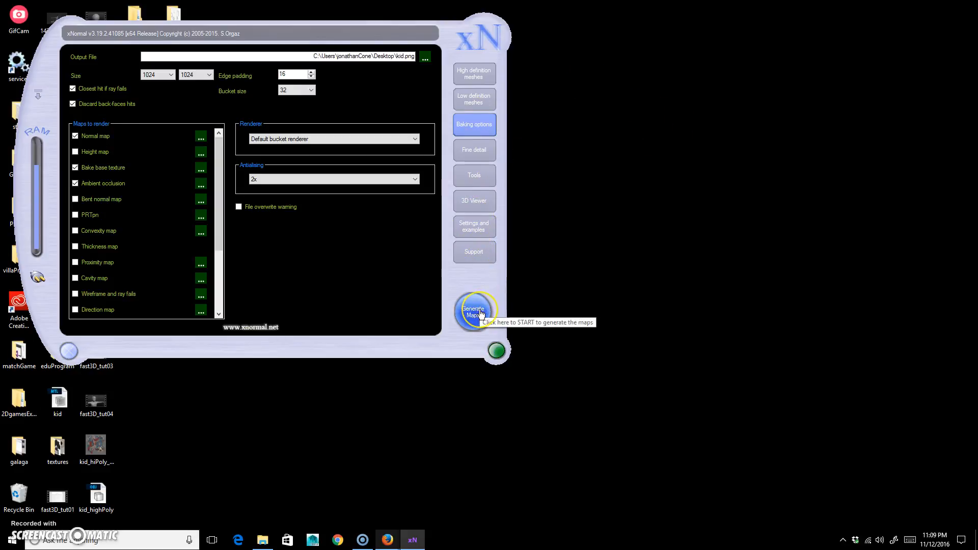
Try to generate the maps with antialiasing kept at 2x.
left_click(272, 181)
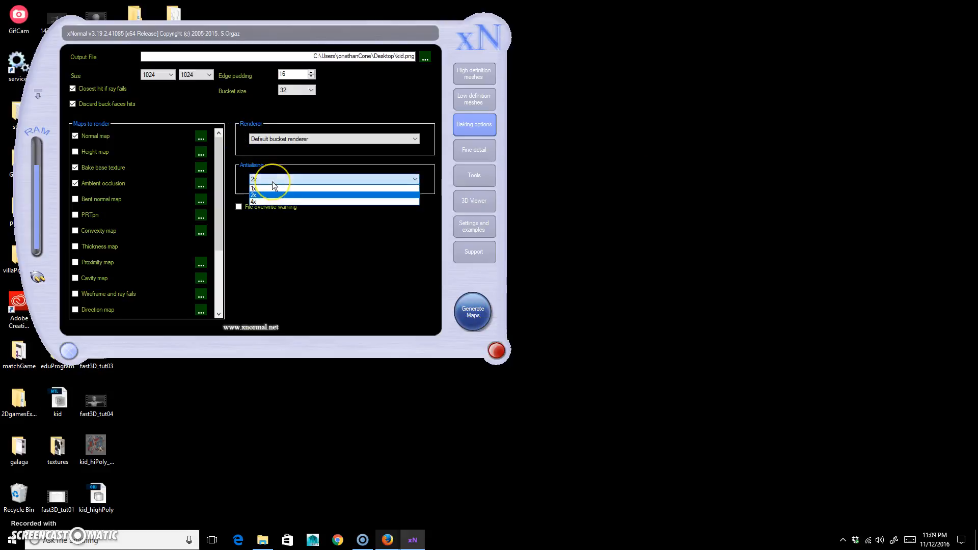
left_click(298, 180)
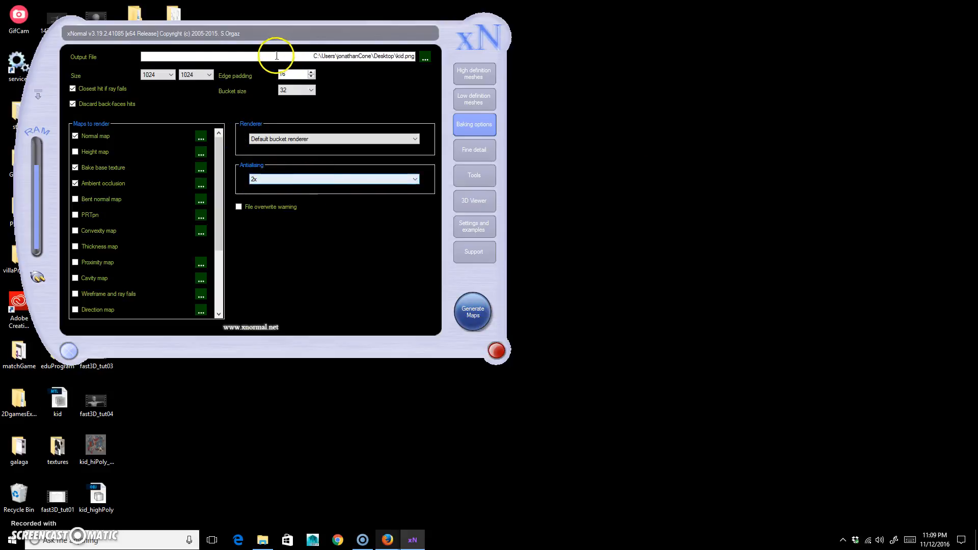
left_click(467, 320)
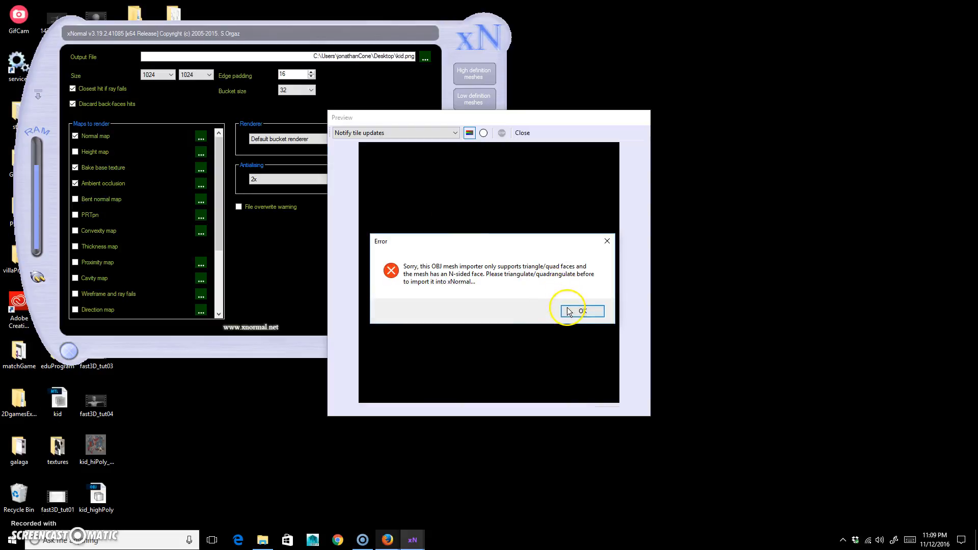
left_click(584, 314)
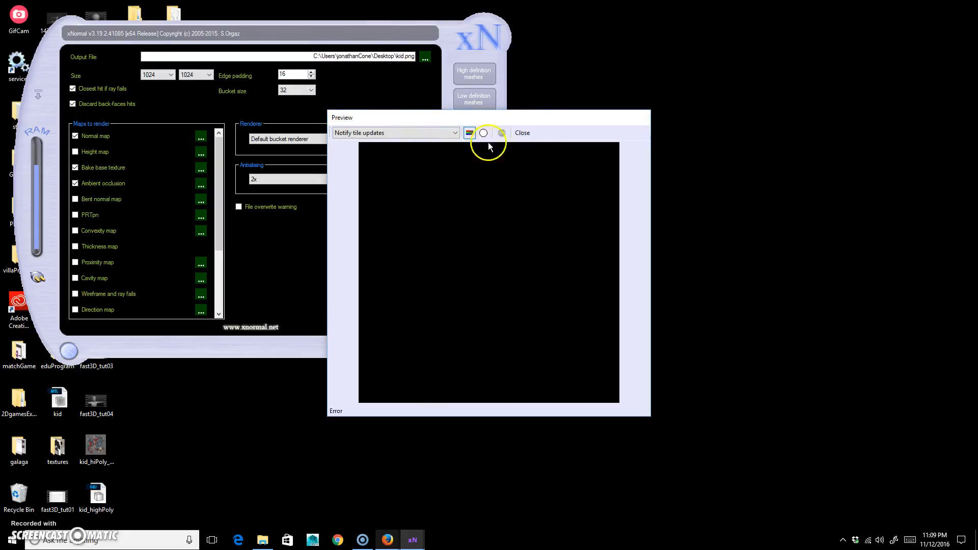
Switch to Maya and open the recent scene kid_v01.mb.
left_click(319, 538)
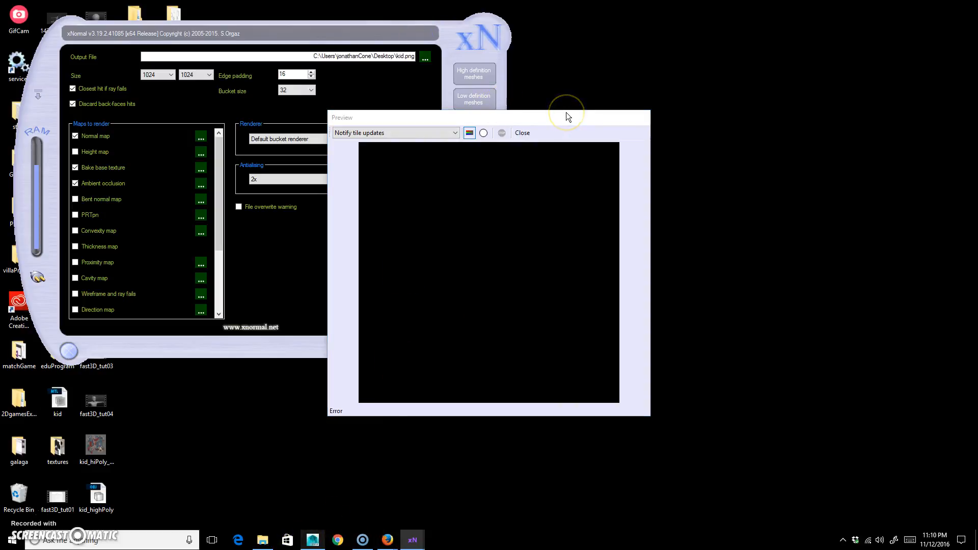
left_click(474, 248)
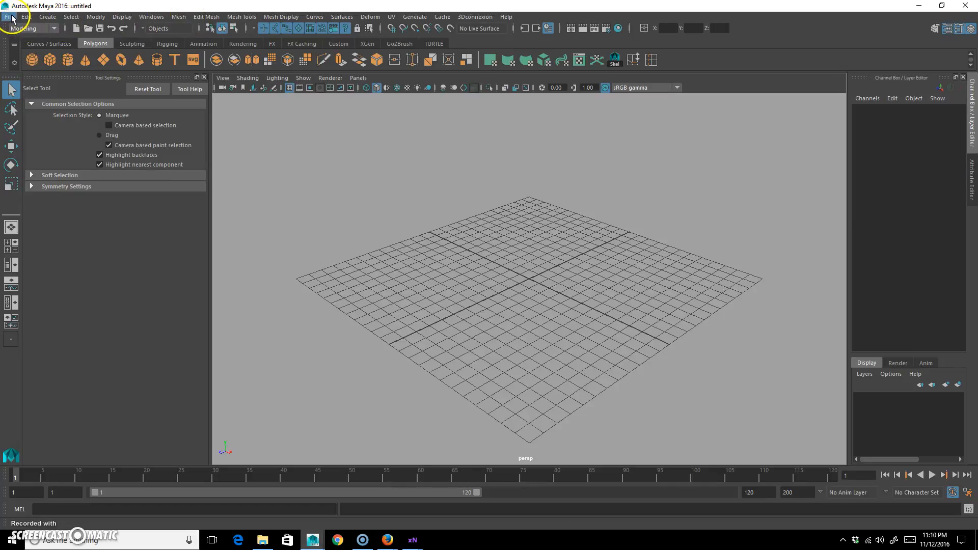
left_click(9, 16)
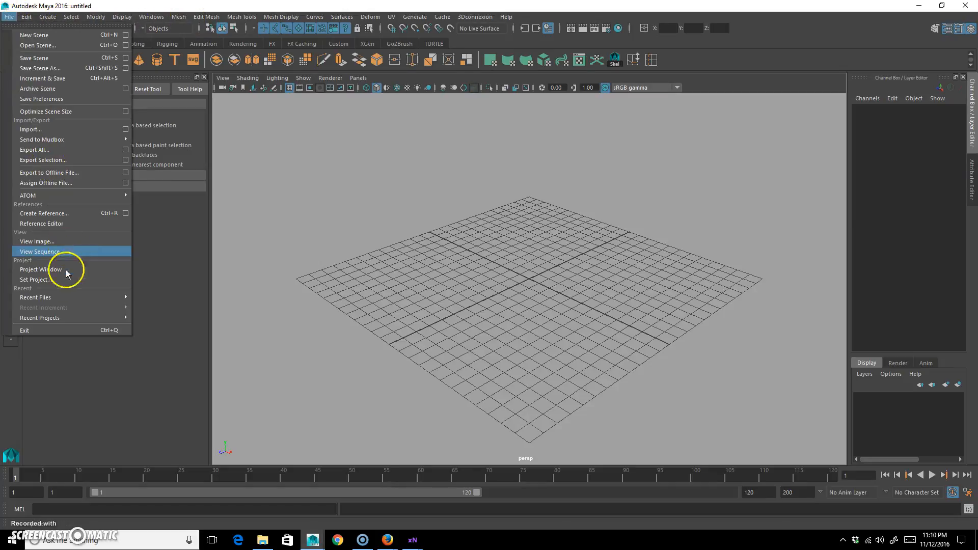
mouse_move(64, 296)
left_click(241, 301)
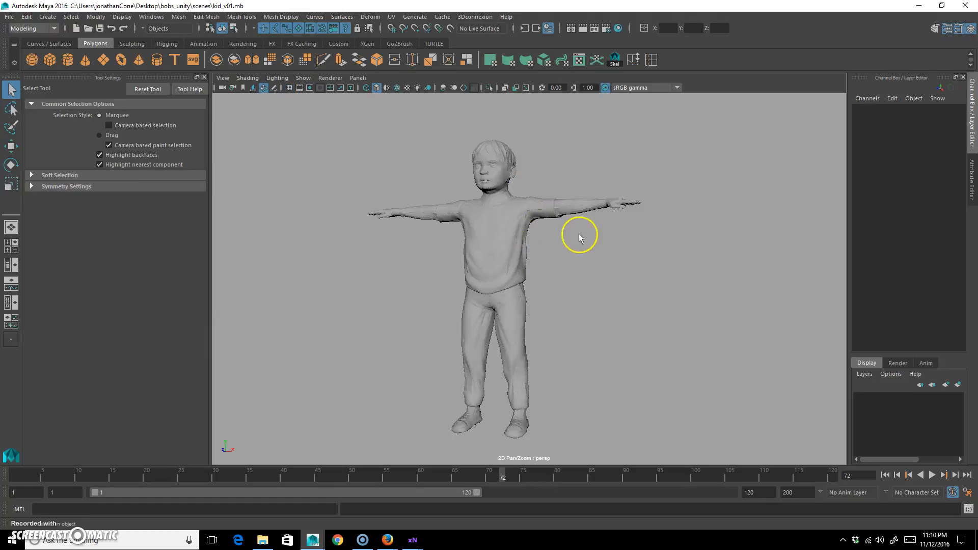
Select only the low poly kid mesh, without the high poly one, and isolate it in the perspective view.
left_click(563, 214)
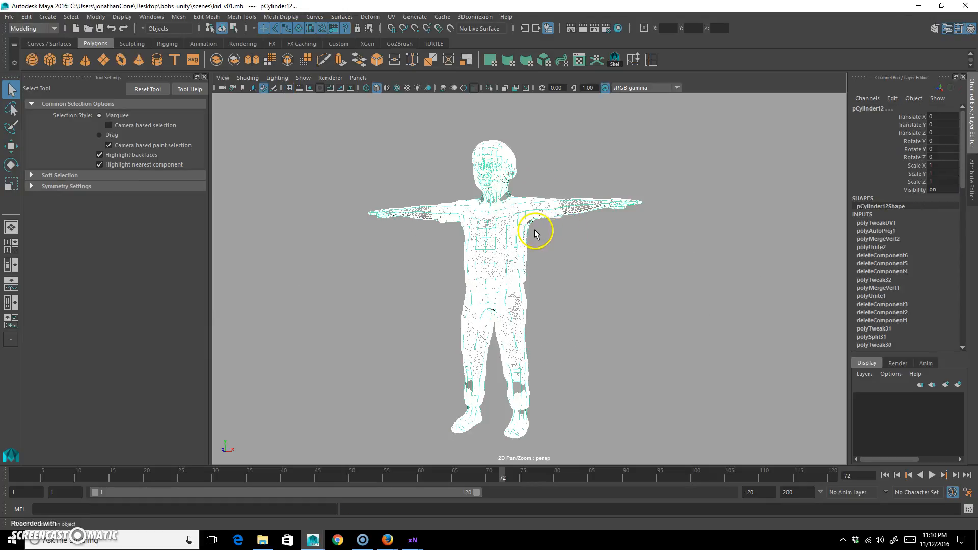
left_click(528, 266, "ctrl")
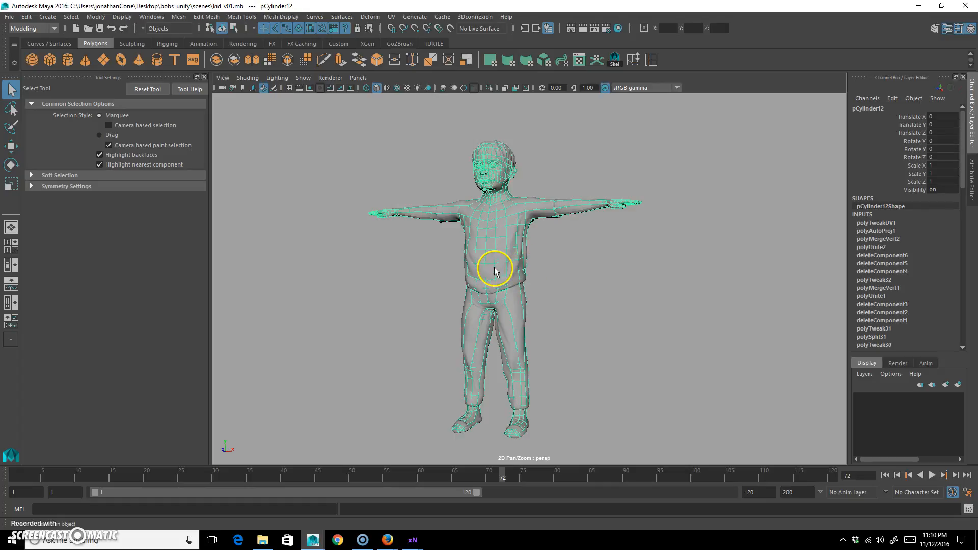
key("ctrl+1")
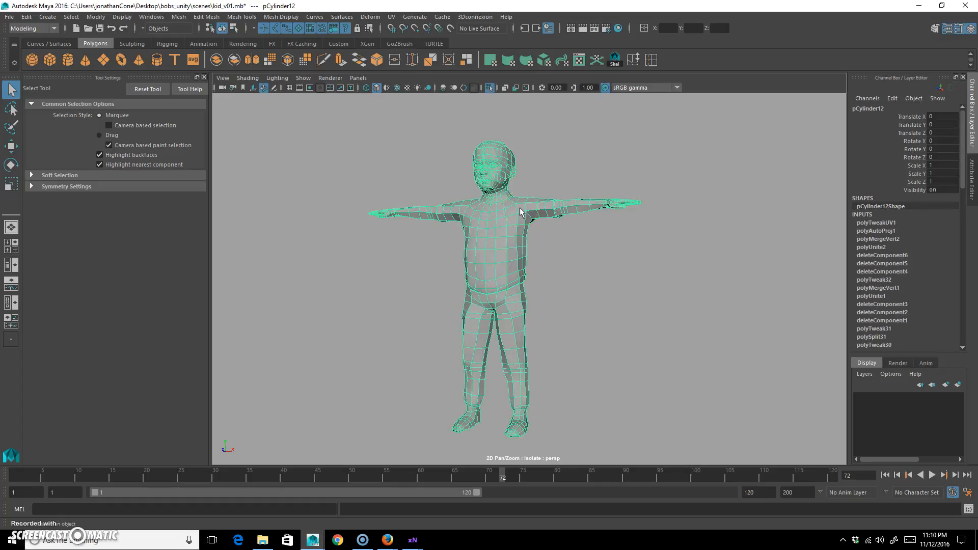
right_click_drag(429, 265, 583, 235, "alt")
middle_click_drag(582, 235, 577, 287, "alt")
right_click_drag(576, 287, 447, 295, "alt")
left_click_drag(447, 295, 516, 297, "alt")
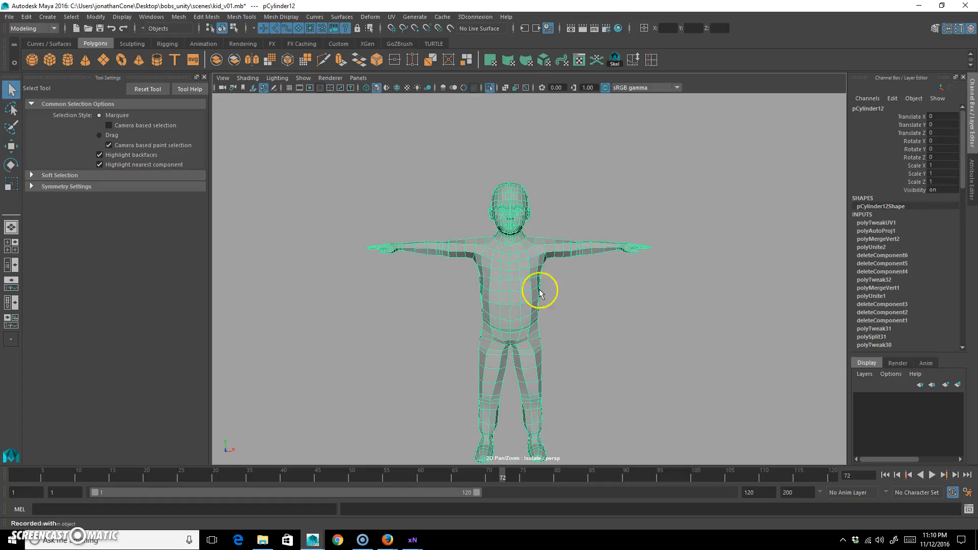
Clean up the low poly mesh for faces with more than 4 sides, lamina faces and nonmanifold geometry, and save the scene.
left_click(179, 17)
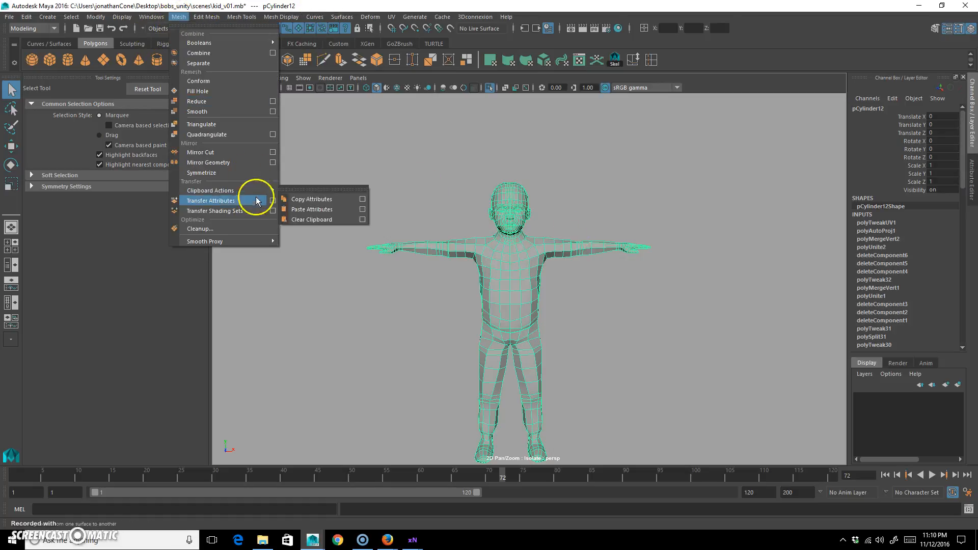
left_click(207, 229)
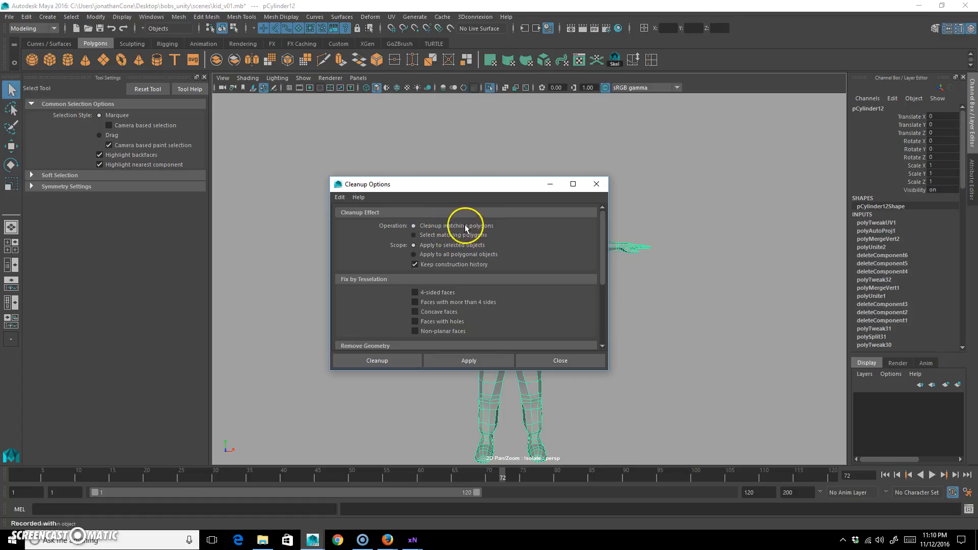
scroll(477, 300, "down", 3)
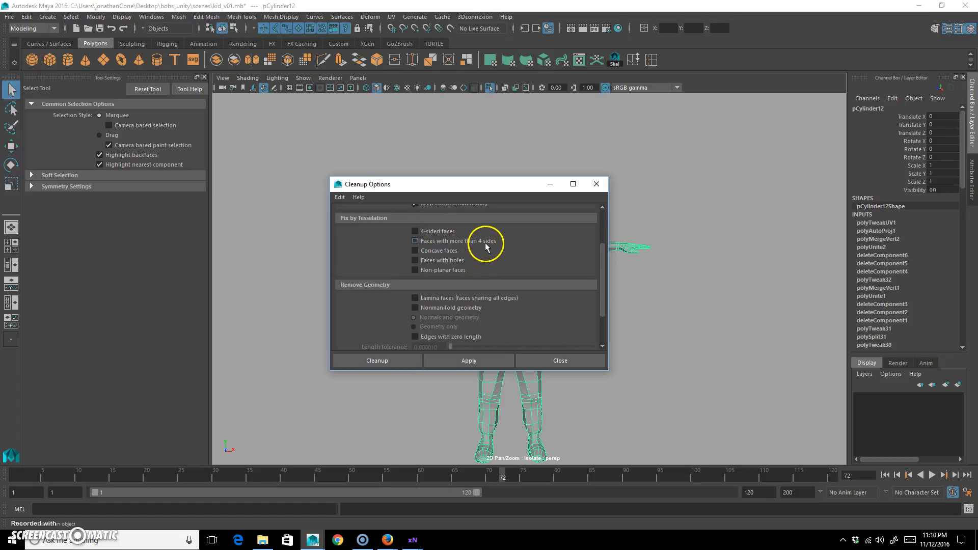
left_click(463, 245)
left_click(448, 297)
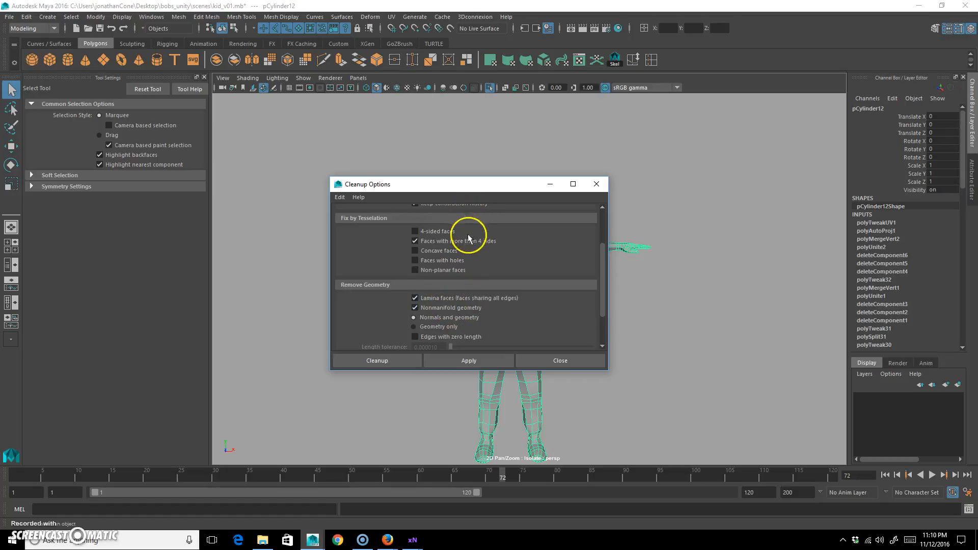
left_click(414, 361)
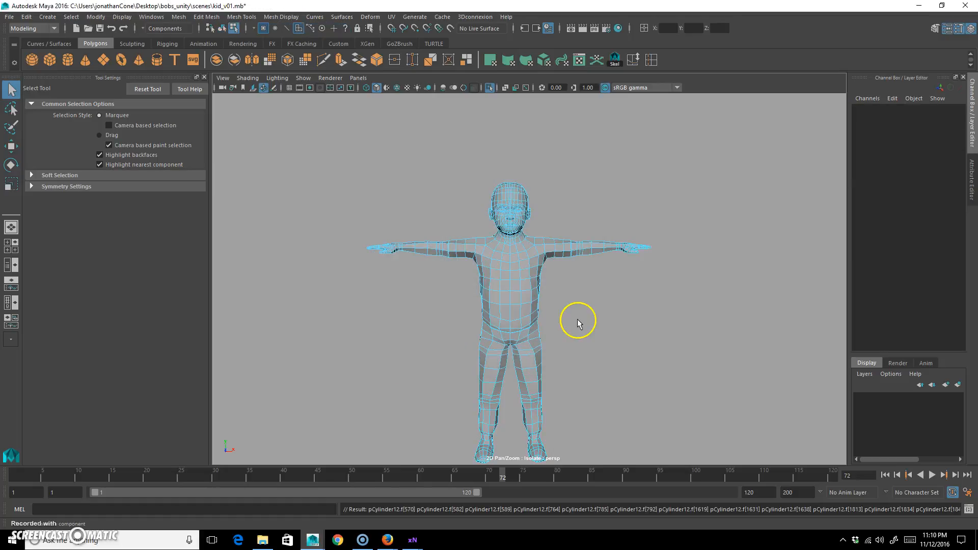
key("F8")
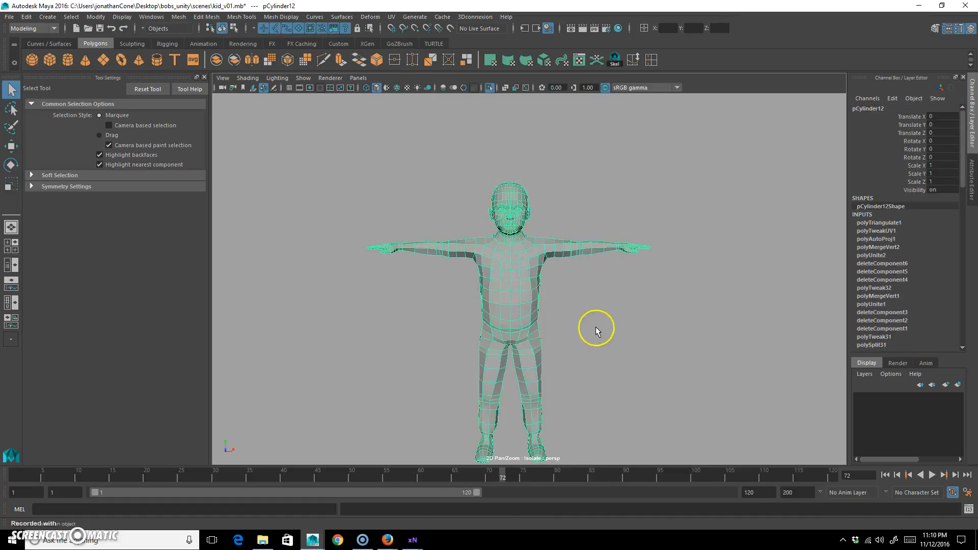
key("ctrl+s")
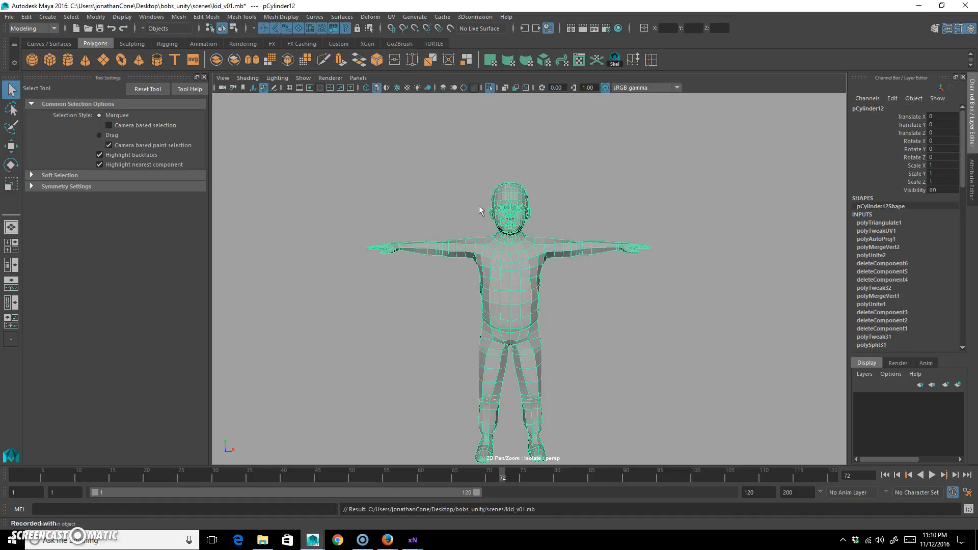
Export the selected low poly kid mesh in OBJ format to the Desktop, overwriting kid.obj.
left_click(9, 18)
left_click(60, 161)
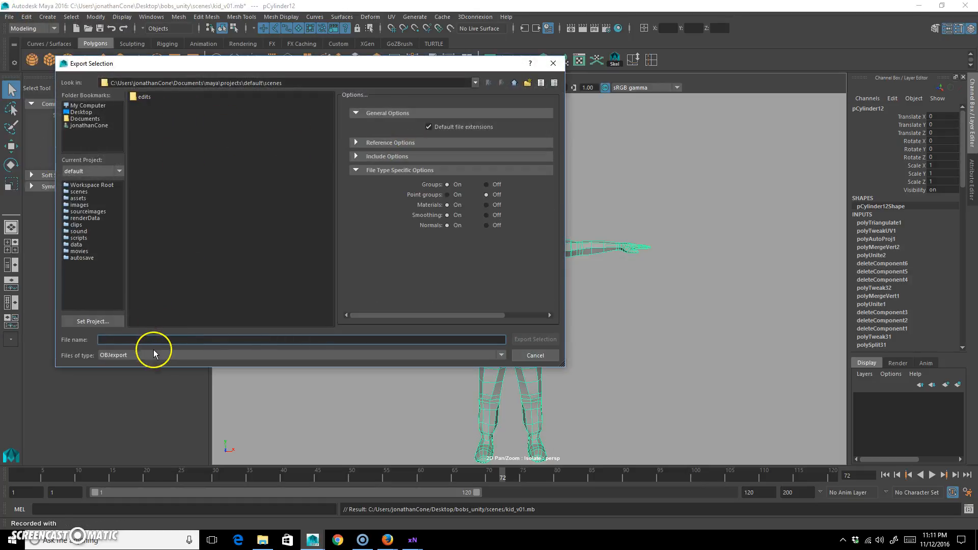
left_click(80, 112)
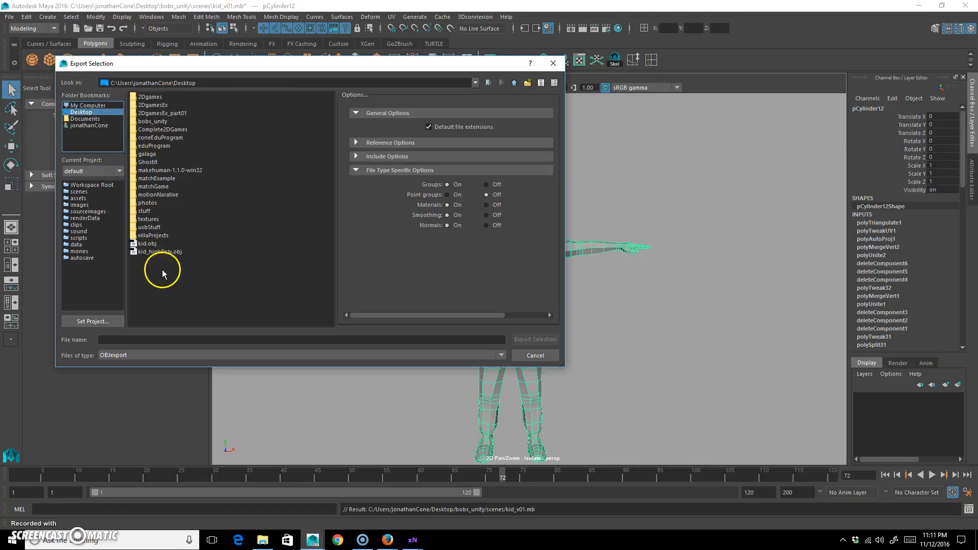
left_click(148, 244)
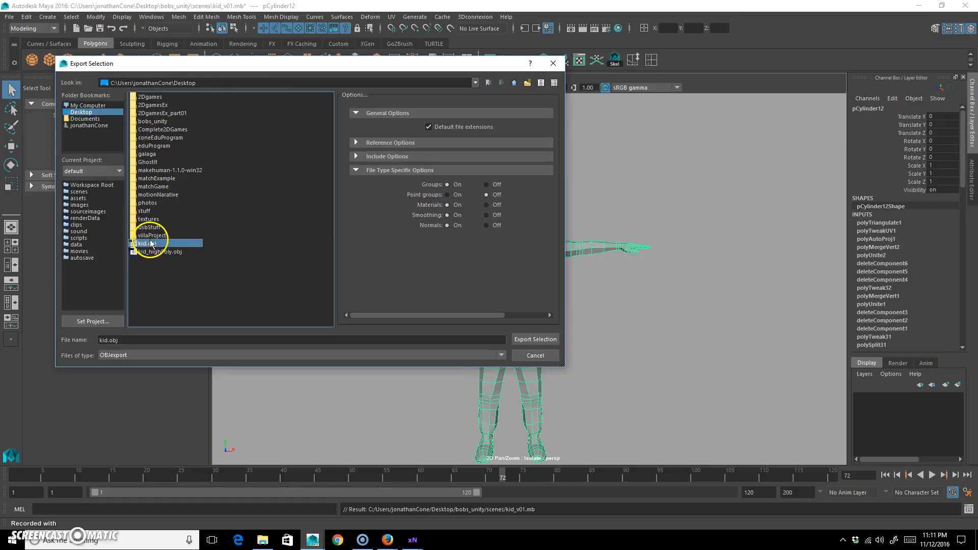
left_click(535, 339)
left_click(294, 229)
Switch to xNormal and close the preview of the failed bake.
mouse_move(413, 539)
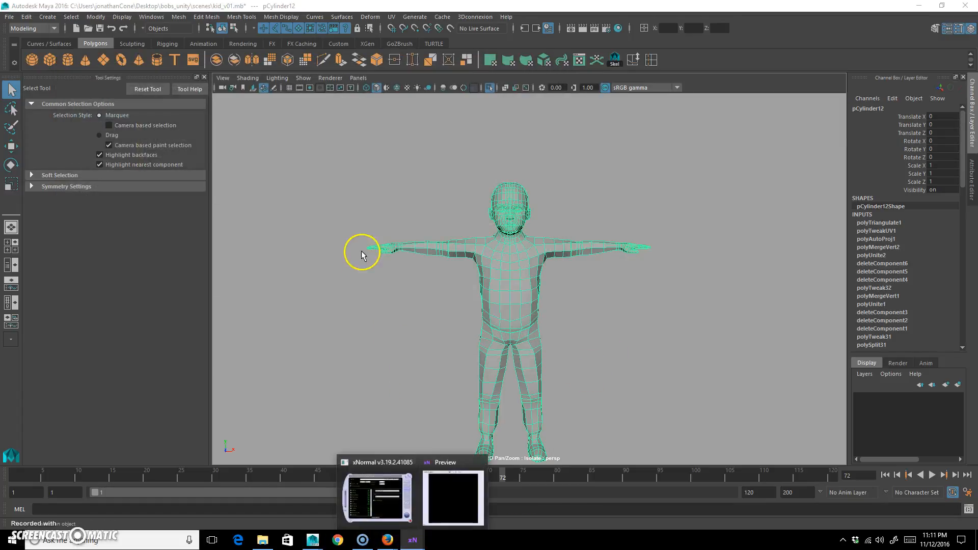
left_click(402, 484)
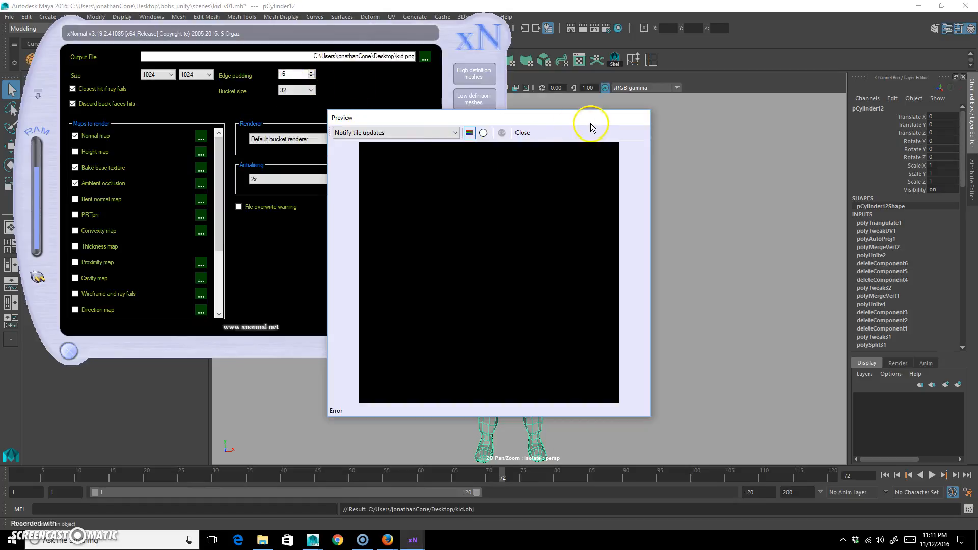
left_click(523, 134)
Replace the listed low definition mesh with kid.obj from the Desktop.
left_click(474, 99)
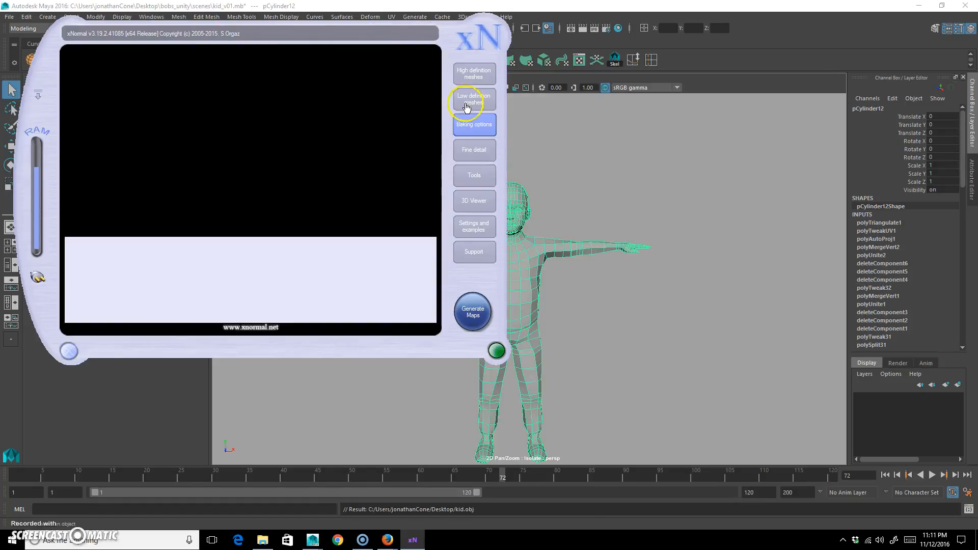
left_click(247, 74)
right_click(247, 77)
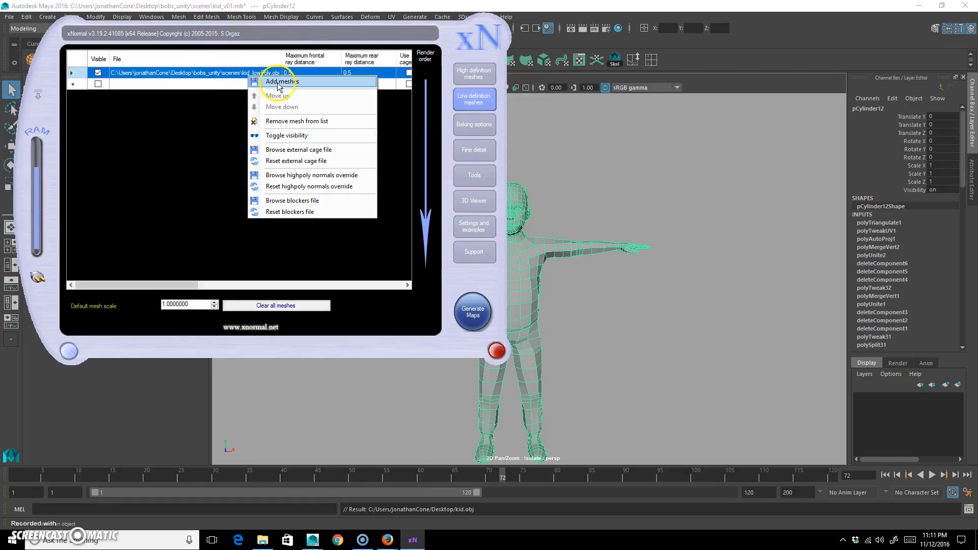
left_click(275, 121)
right_click(162, 73)
left_click(209, 78)
left_click(118, 71)
left_click(402, 258)
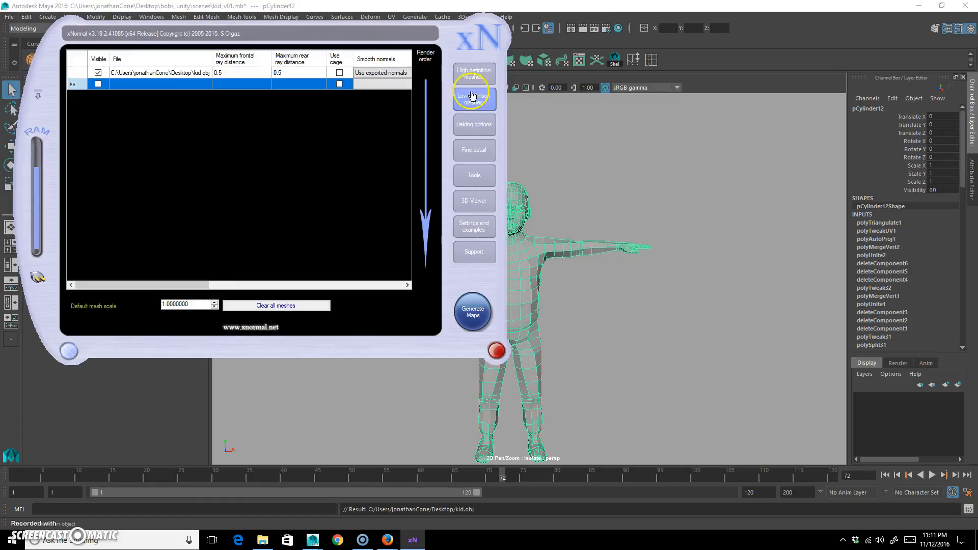
Generate the maps with the new low poly mesh, and close the finished preview and xNormal.
left_click(473, 312)
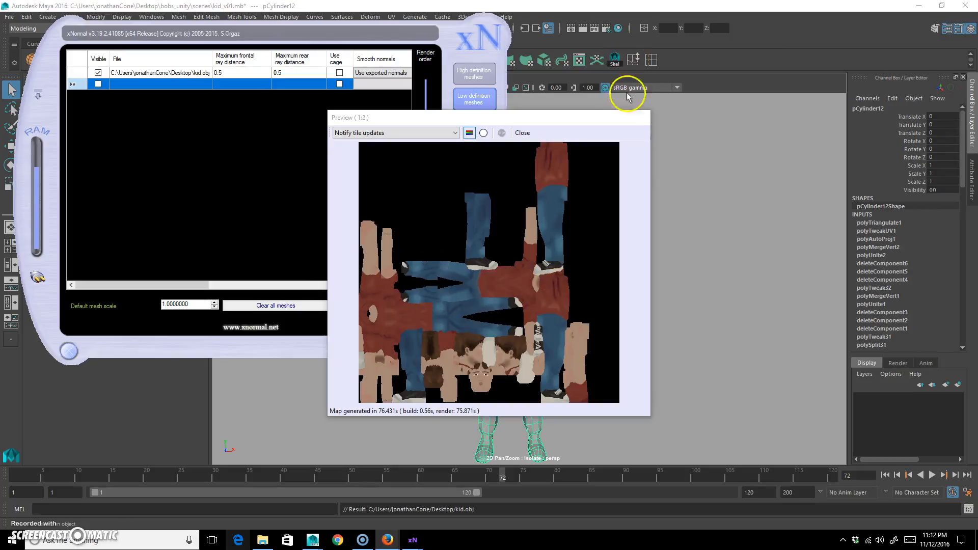
left_click(526, 134)
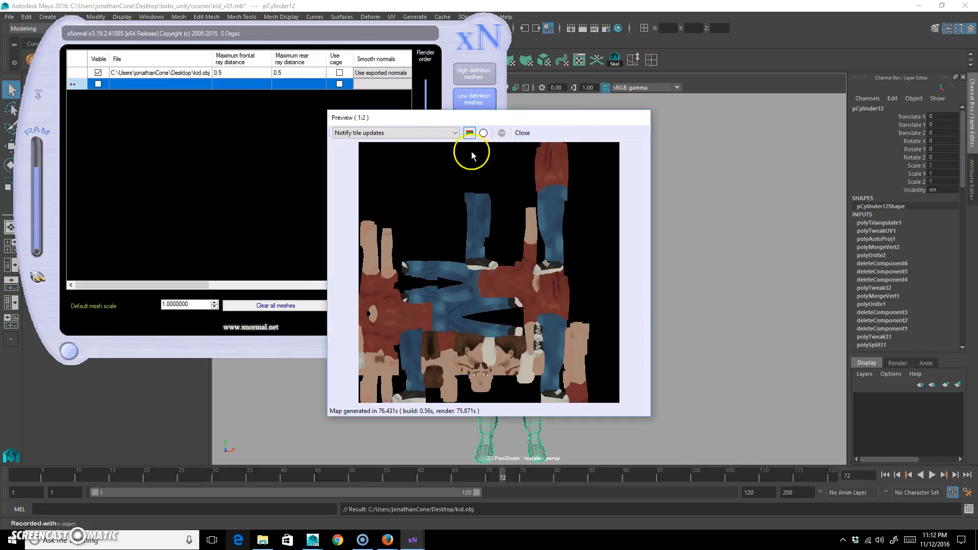
left_click(522, 133)
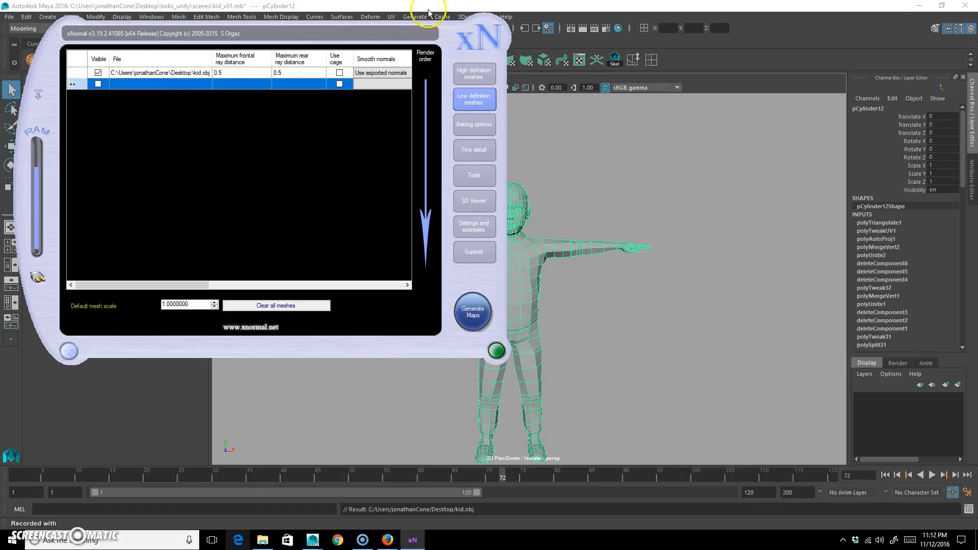
left_click(68, 351)
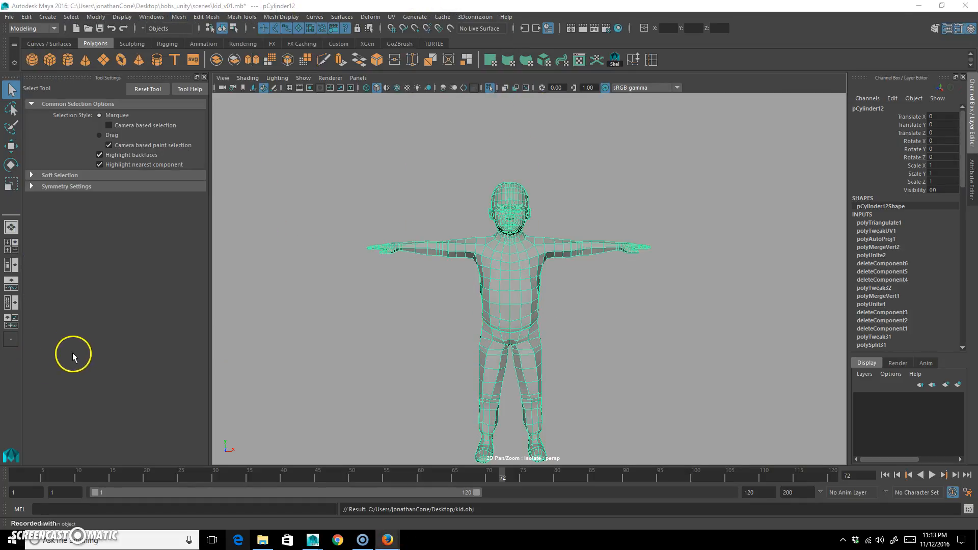
Assign a new Blinn material to the low poly kid mesh in Maya.
left_click(641, 294)
left_click(531, 275)
right_click_drag(532, 262, 561, 499)
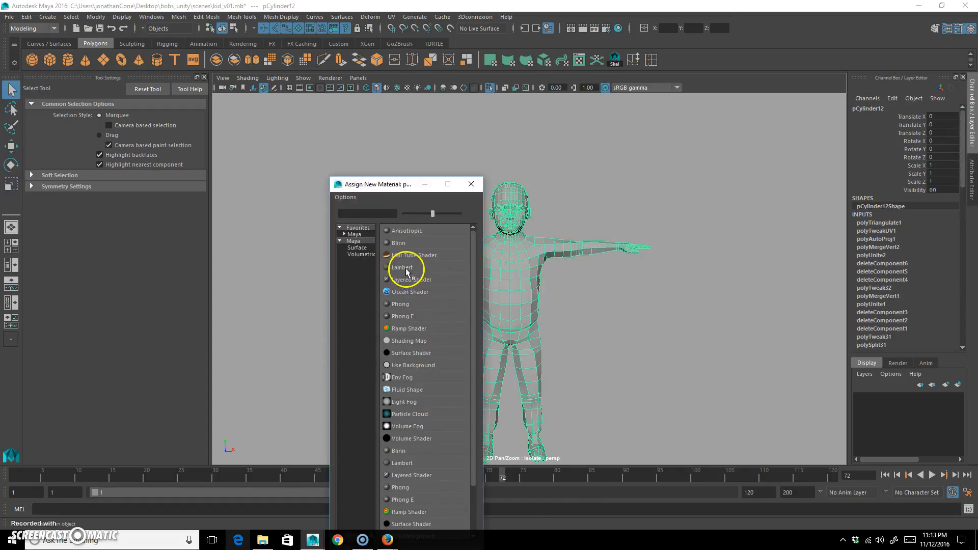
left_click(403, 244)
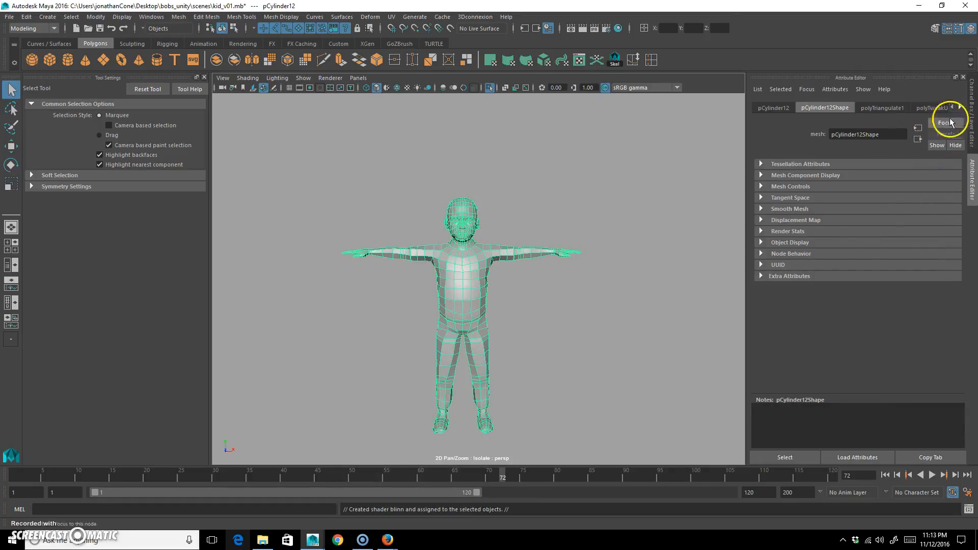
Delete the kid mesh's construction history to clear the many input nodes ahead of its material.
left_click(961, 108)
left_click(961, 107)
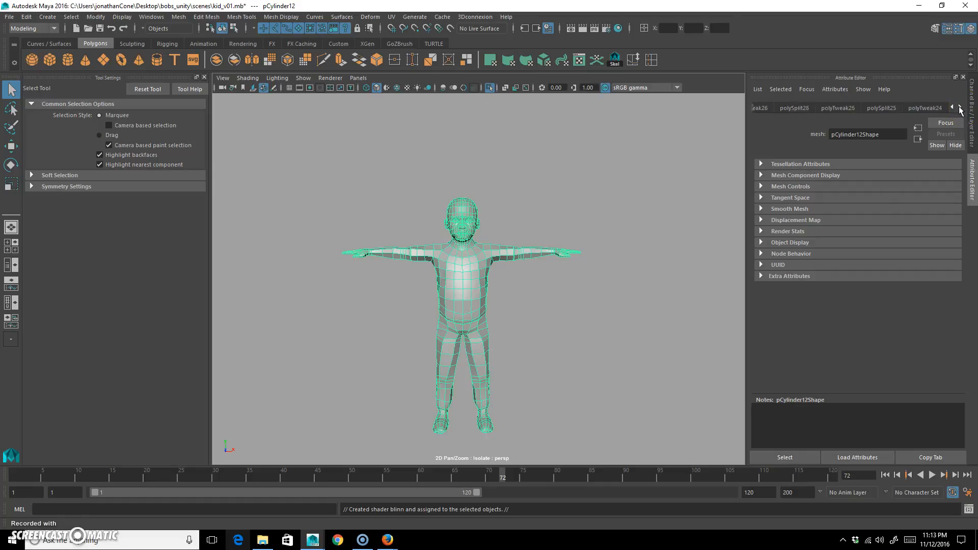
left_click(27, 17)
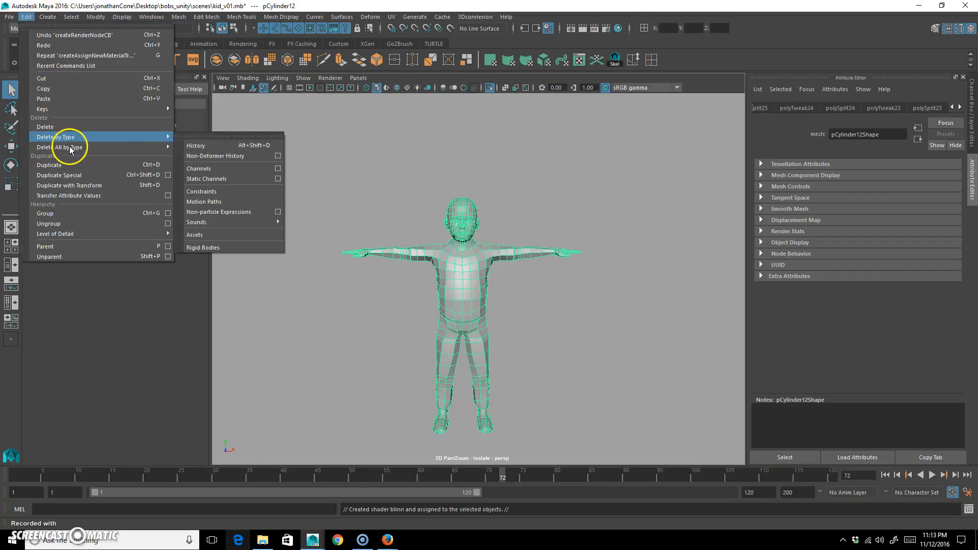
mouse_move(71, 151)
left_click(200, 155)
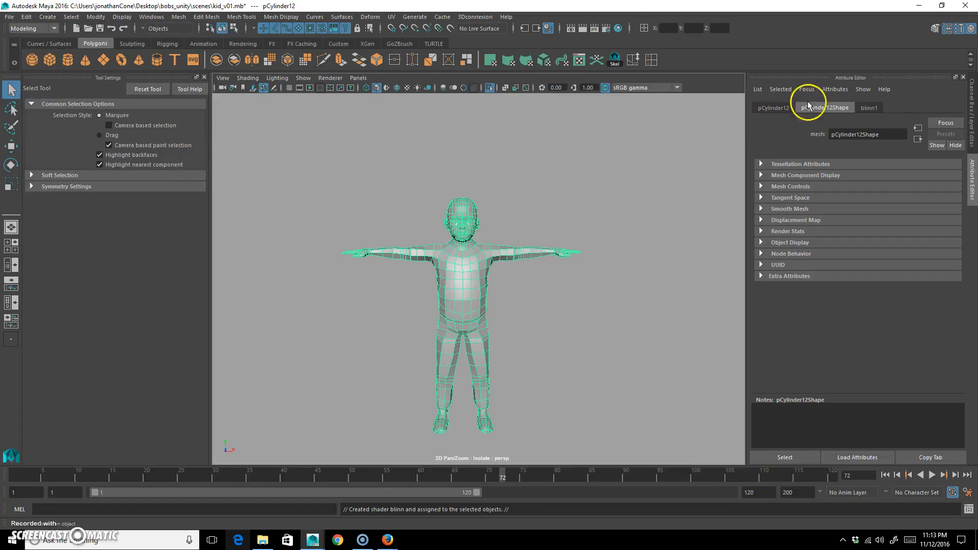
Connect a File texture node to the Color attribute of the blinn1 material.
left_click(868, 108)
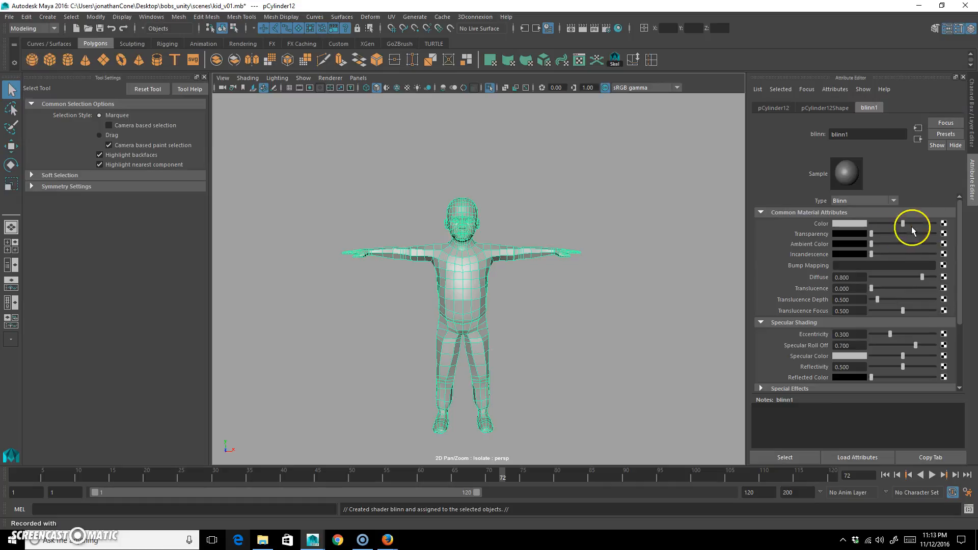
left_click(944, 224)
left_click(414, 266)
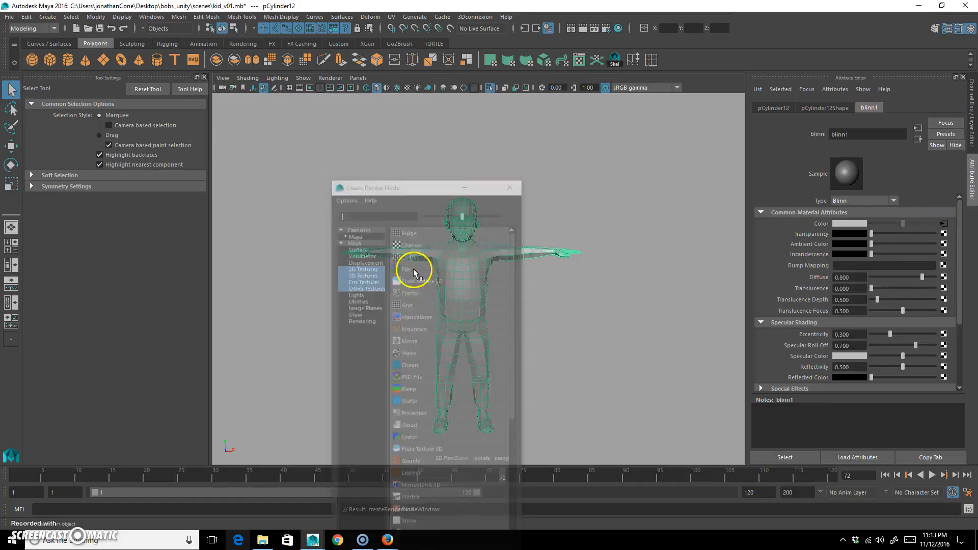
Minimize Maya and open the sourceimages folder of bobs_unity in a smaller window beside the desktop files.
left_click(918, 6)
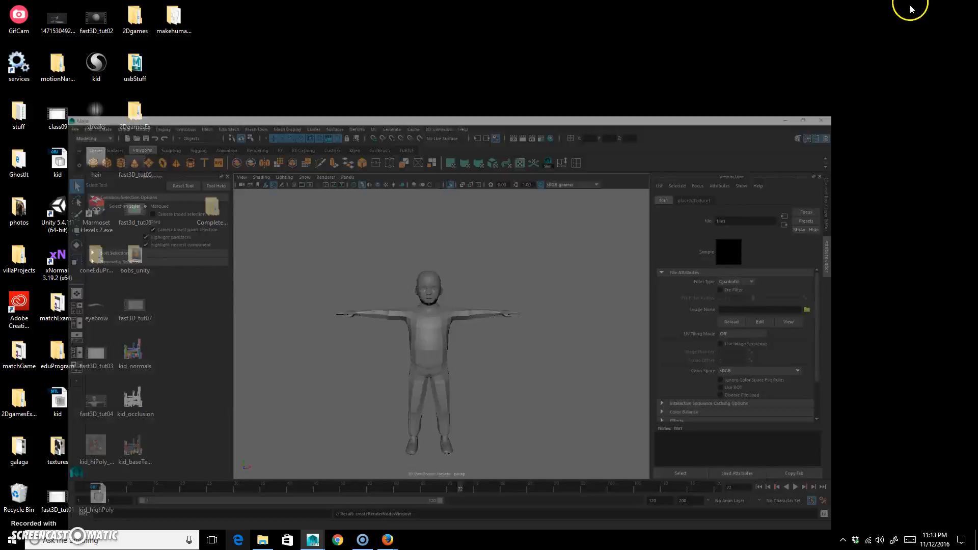
left_click_drag(171, 474, 140, 360)
left_click(190, 341)
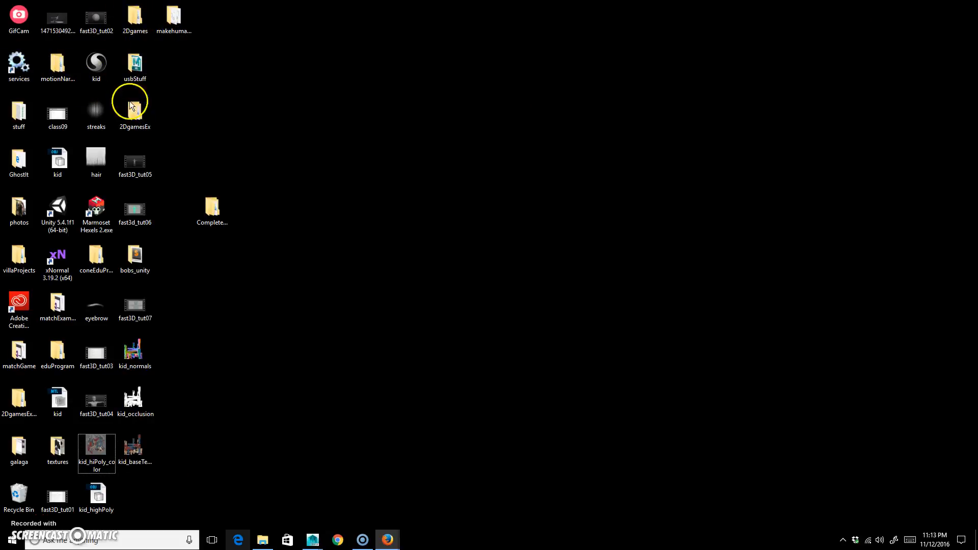
double_click(135, 255)
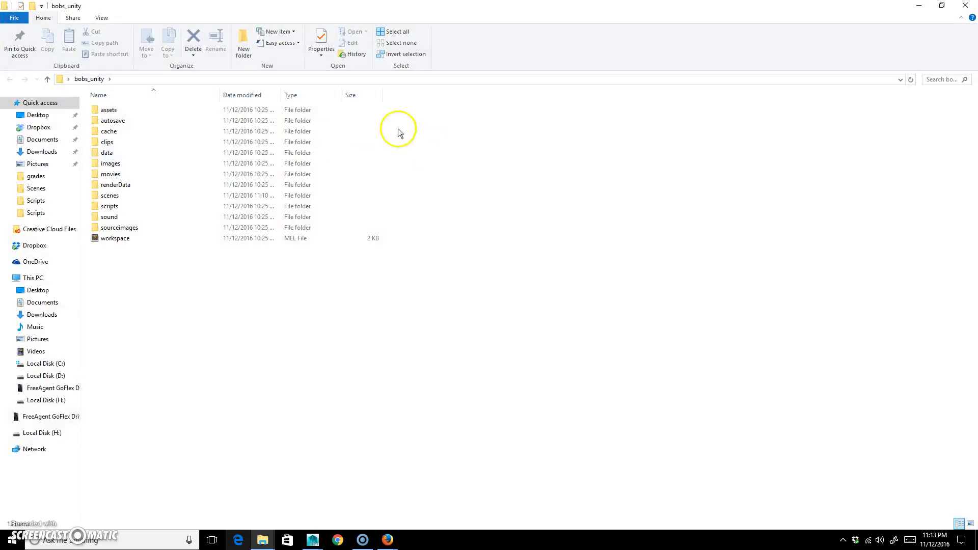
double_click(128, 227)
double_click(377, 14)
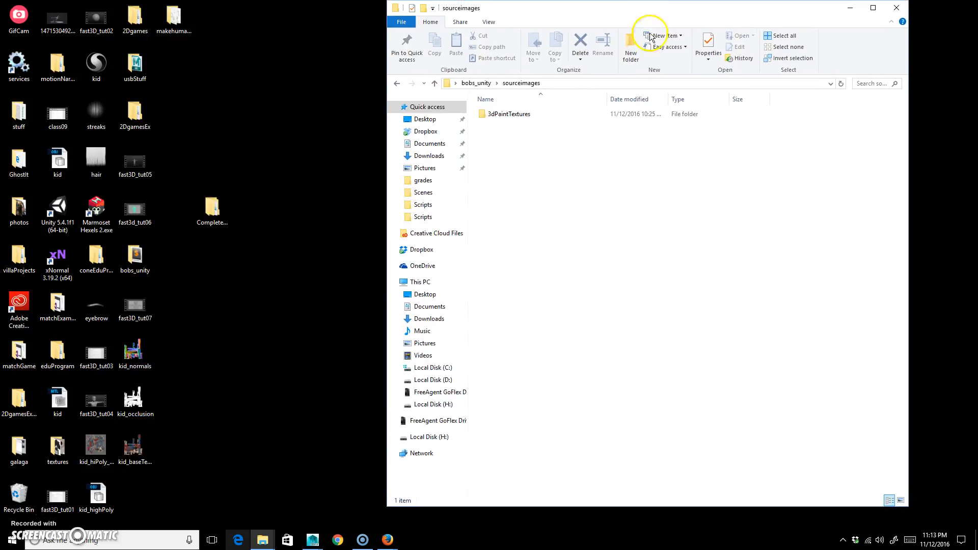
Move the baked kid_normals, kid_occlusion and kid_baseTexBaked images from the desktop into sourceimages, and close the folder.
left_click_drag(178, 475, 133, 347)
left_click_drag(127, 355, 563, 261)
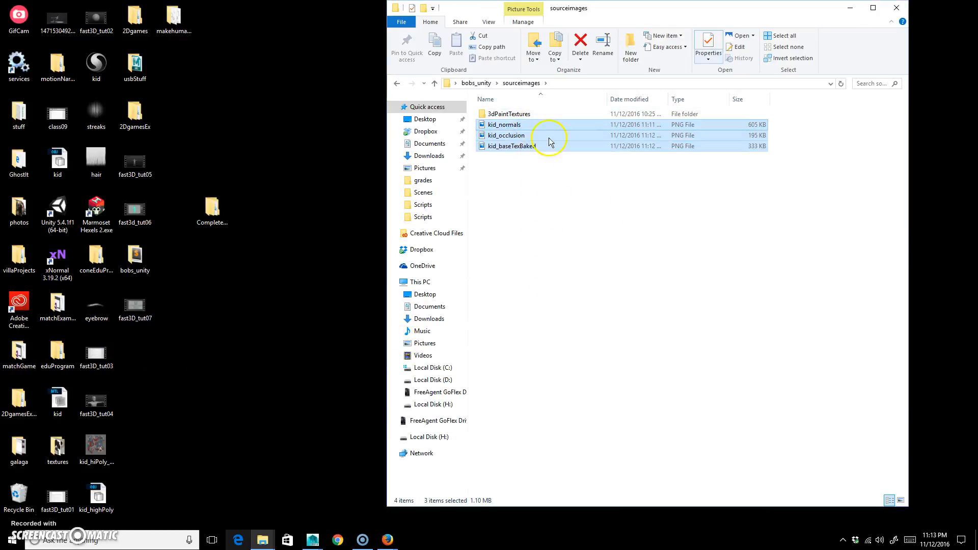
left_click(899, 9)
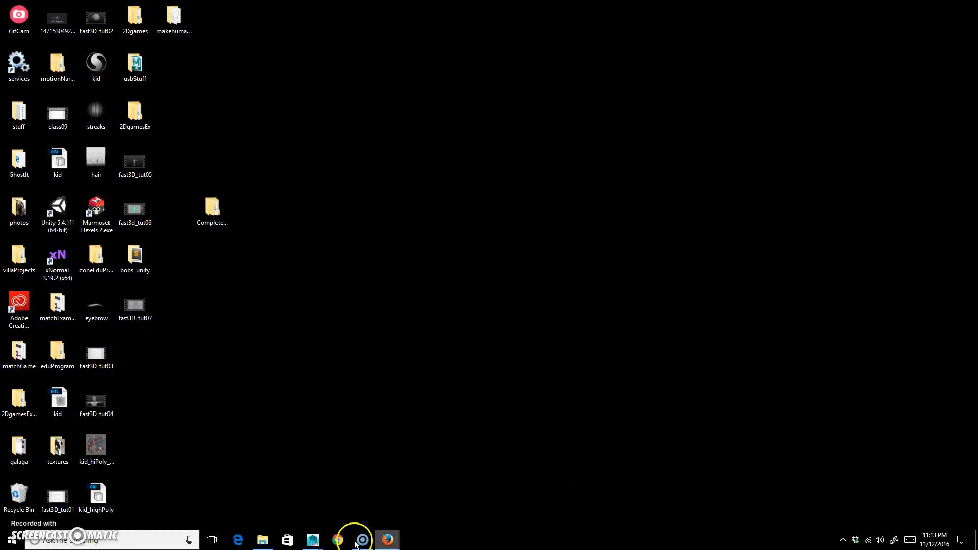
Return to Maya and set the project to the bobs_unity folder on the Desktop.
mouse_move(313, 540)
left_click(336, 518)
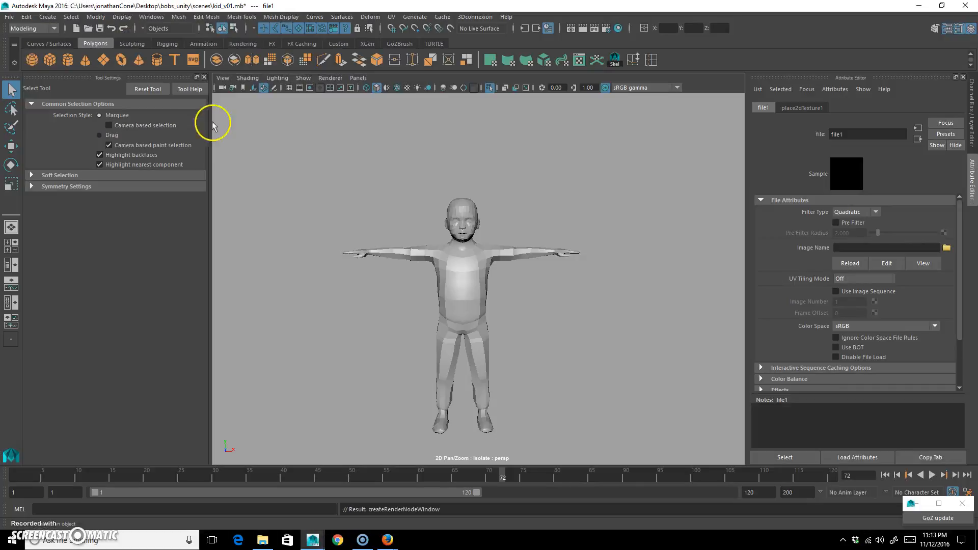
left_click(8, 17)
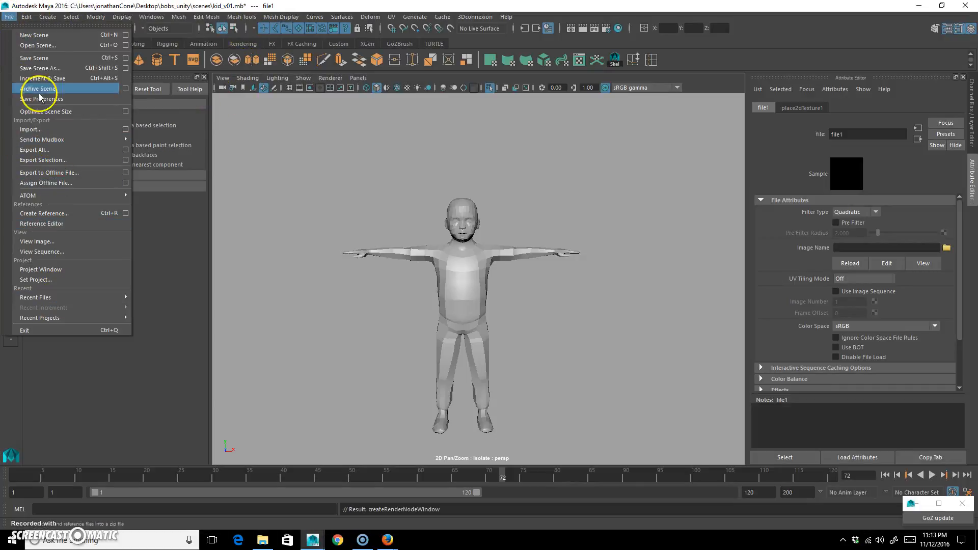
left_click(51, 280)
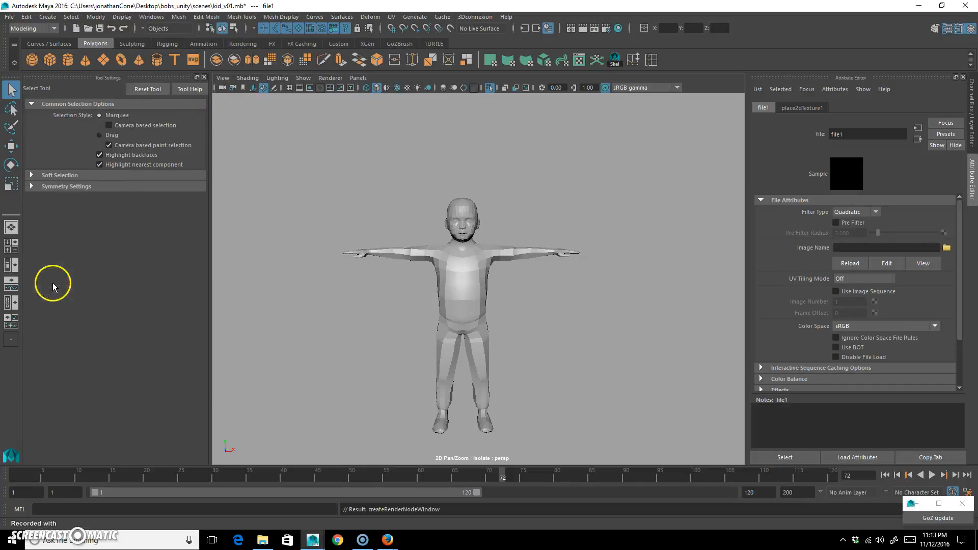
left_click(83, 113)
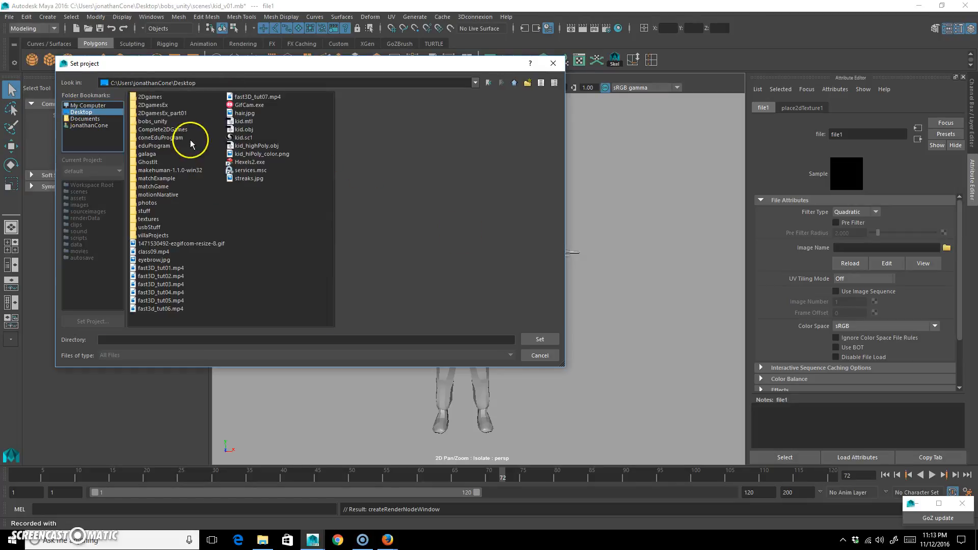
left_click(153, 121)
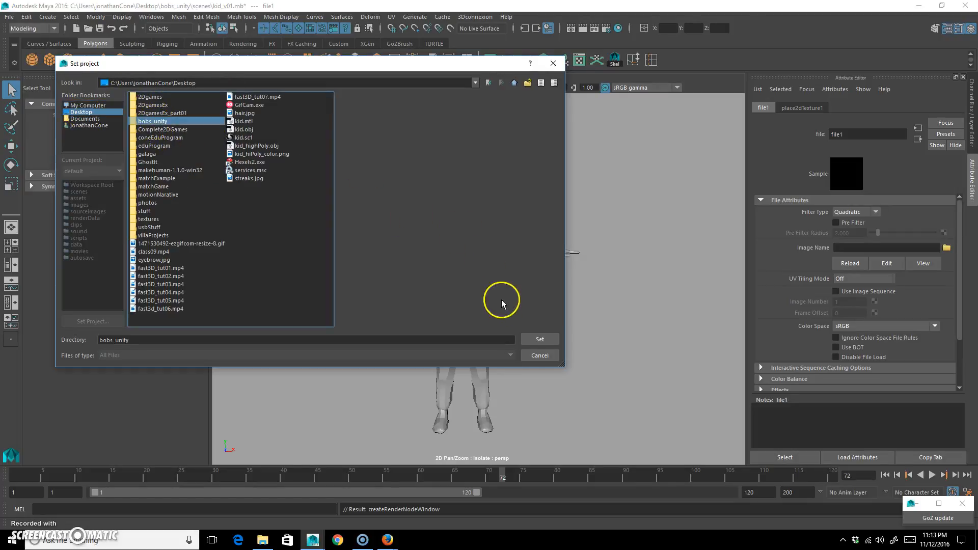
left_click(539, 339)
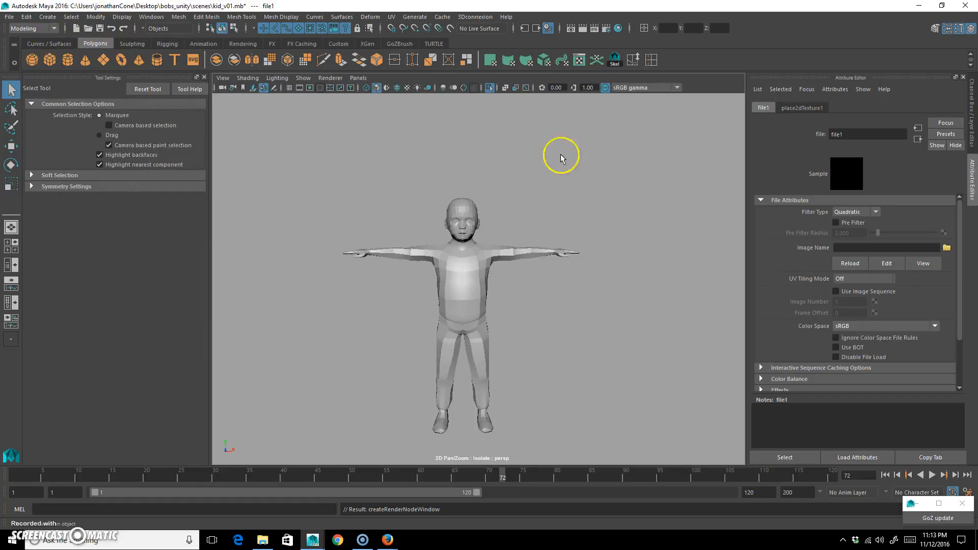
Load kid_baseTexBaked.png from sourceimages as the image of the file1 texture node.
left_click(943, 253)
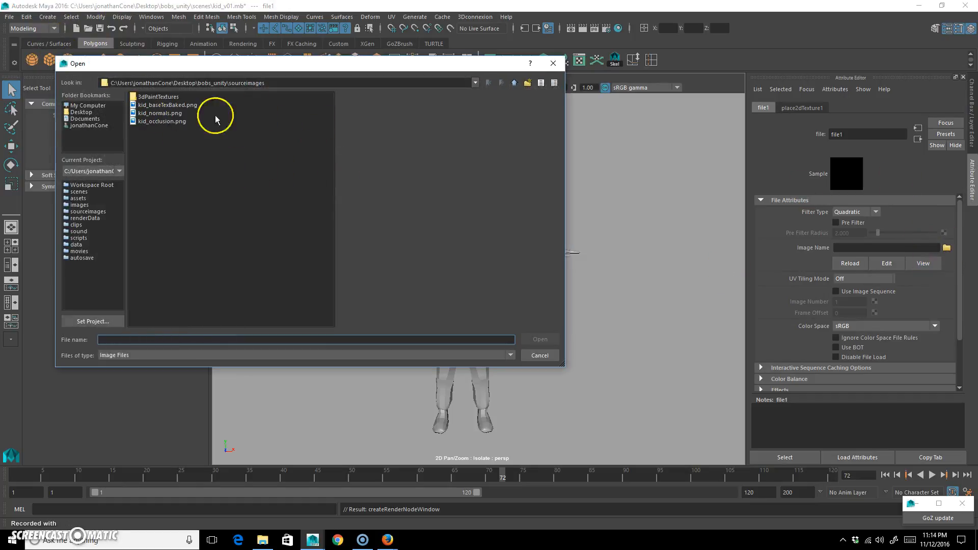
left_click(167, 105)
left_click(540, 340)
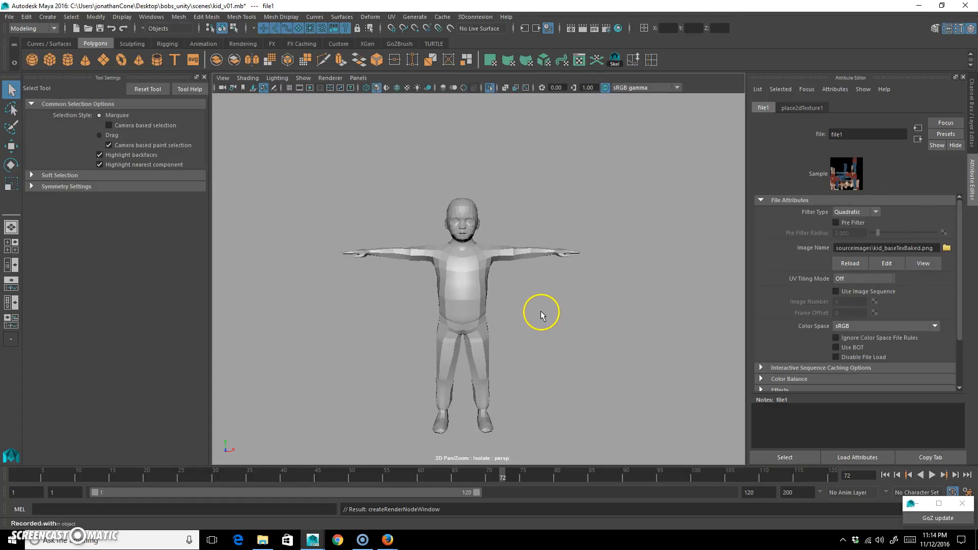
Turn on textured display in the viewport and select the kid mesh to show its blinn1 material attributes.
key("6")
mouse_move(572, 343)
left_mouse_down("alt")
mouse_move(450, 345)
mouse_move(585, 345)
left_mouse_up("alt")
scroll(503, 319, "up", 5)
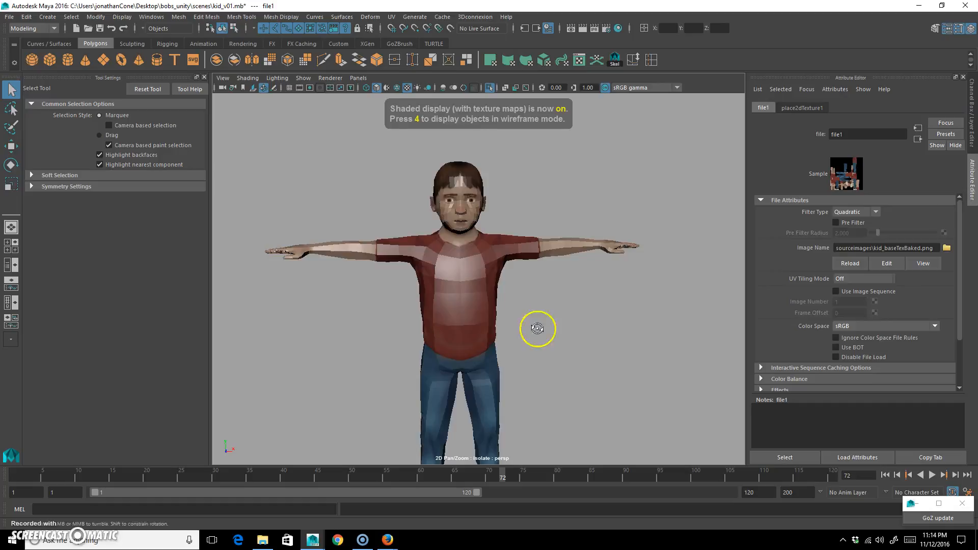
left_click(442, 313)
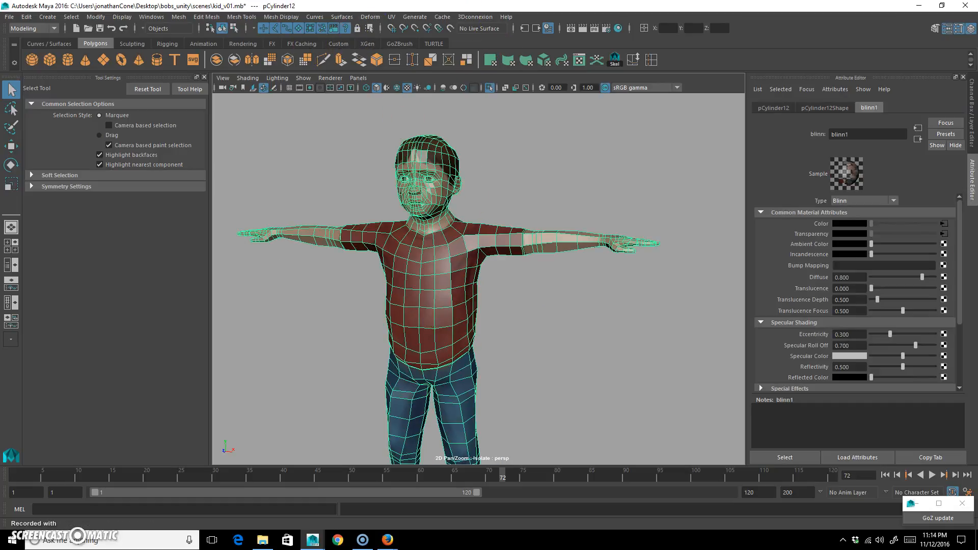
Soften the edges of the kid mesh and select the mesh again to show its blinn1 material.
left_click(276, 17)
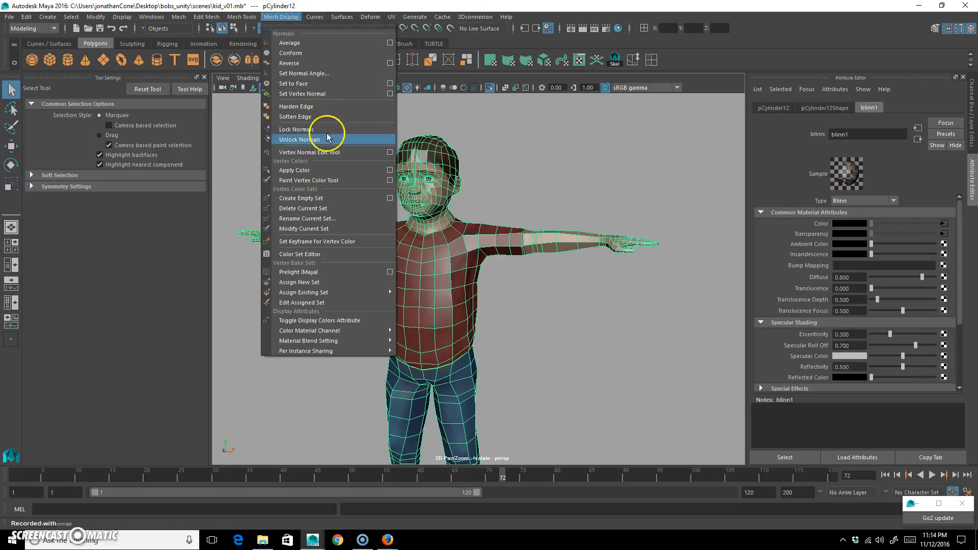
left_click(320, 119)
left_click(557, 360)
left_click_drag(485, 357, 554, 342, "alt")
left_click(441, 298)
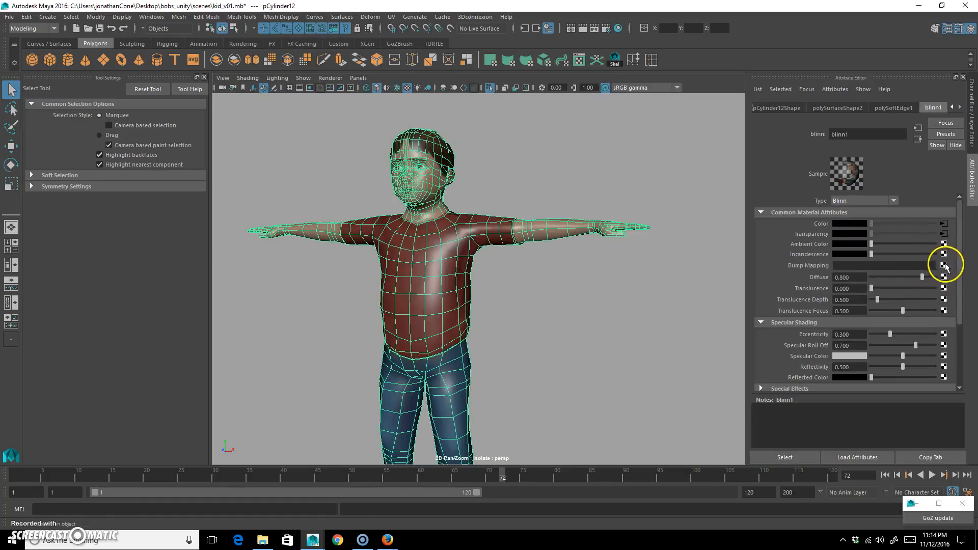
Break the file1 texture connection on blinn1's Transparency attribute.
right_click(804, 237)
left_click(775, 237)
right_click(810, 235)
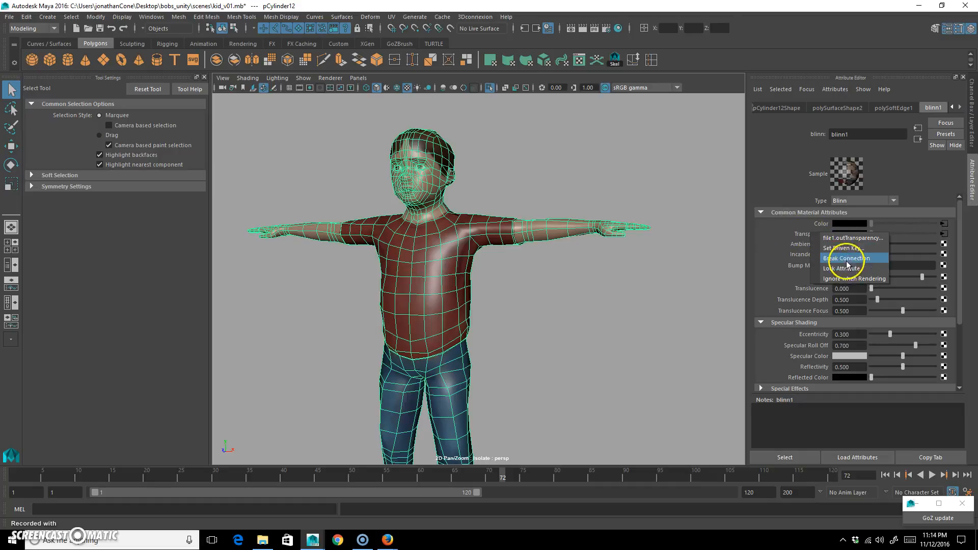
left_click(841, 257)
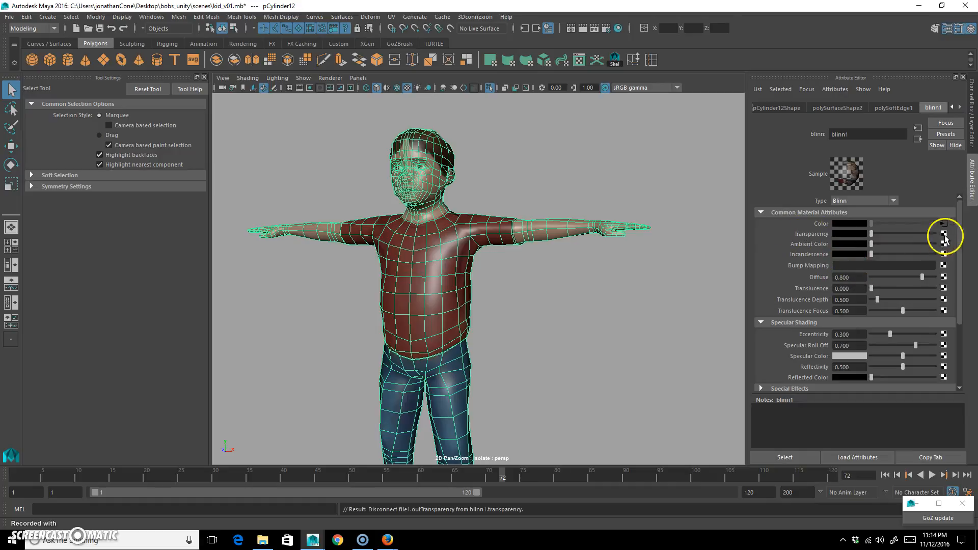
Add a file texture to blinn1's Bump Mapping and set the bump node to use Tangent Space Normals.
left_click(946, 265)
left_click(427, 265)
left_click(856, 235)
left_click(863, 256)
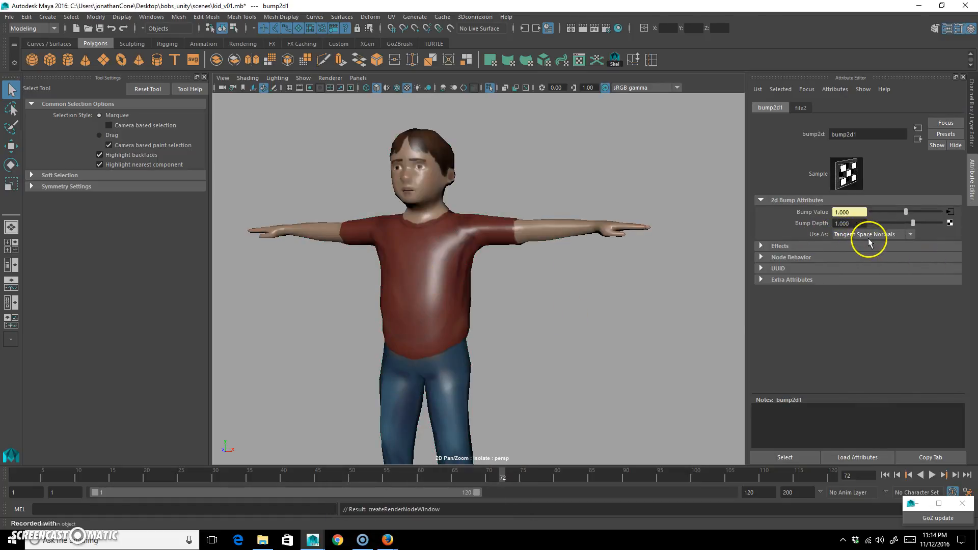
Load kid_normals.png from sourceimages as the image of the file2 texture node.
left_click(801, 108)
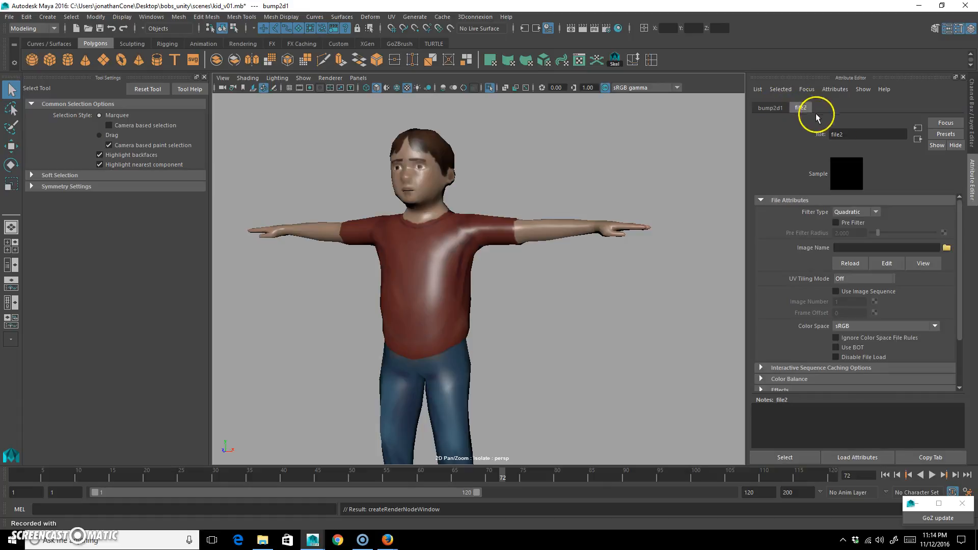
left_click(947, 247)
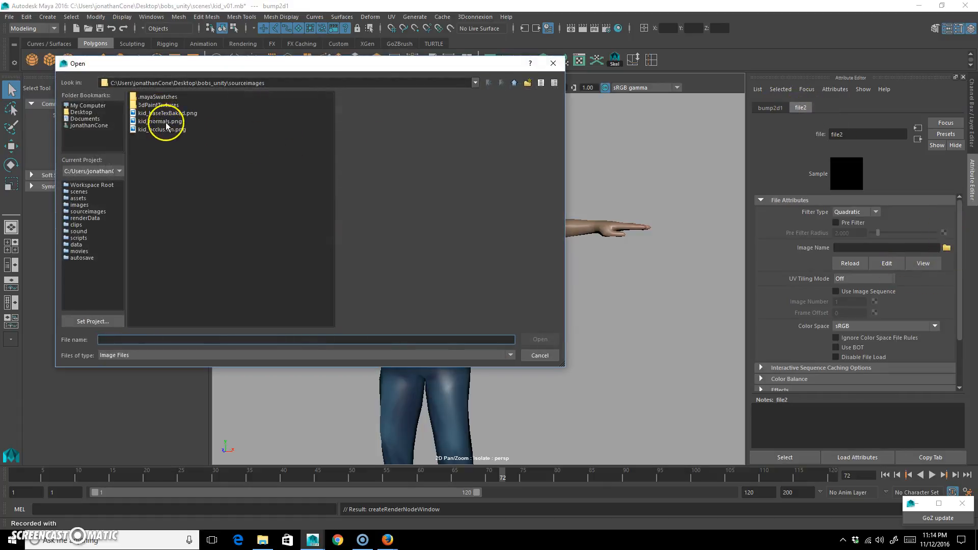
left_click(163, 121)
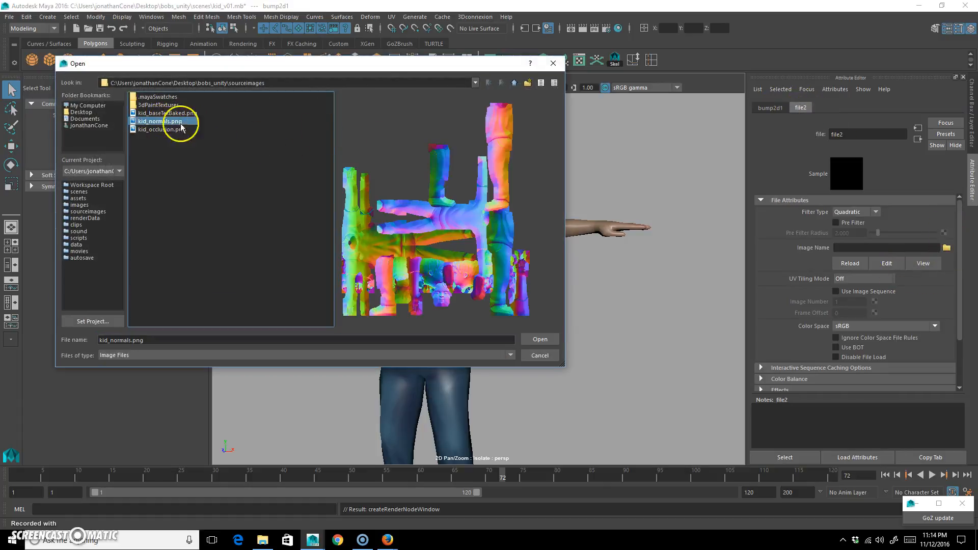
left_click(541, 340)
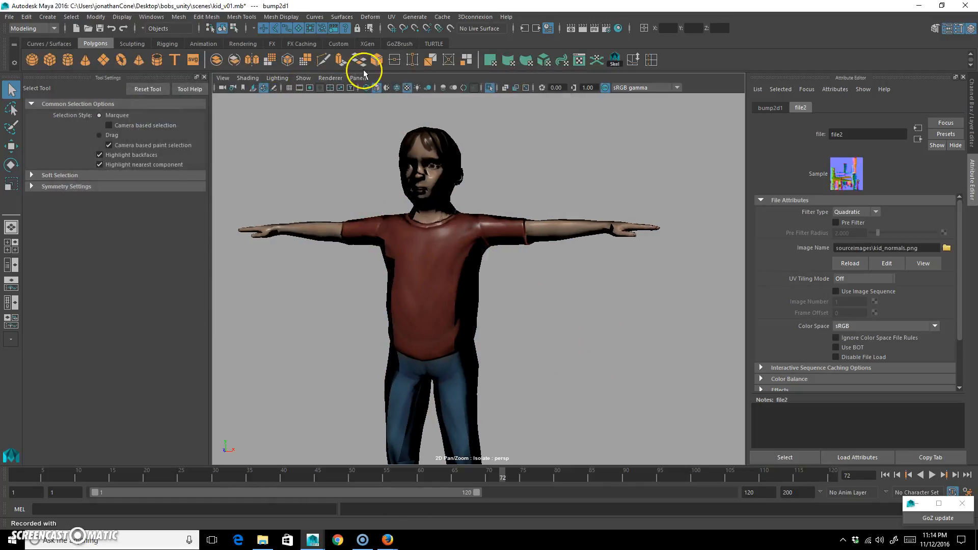
Compare the normal-mapped kid in the Legacy High Quality, Legacy Default and Viewport 2.0 renderers.
left_click(331, 78)
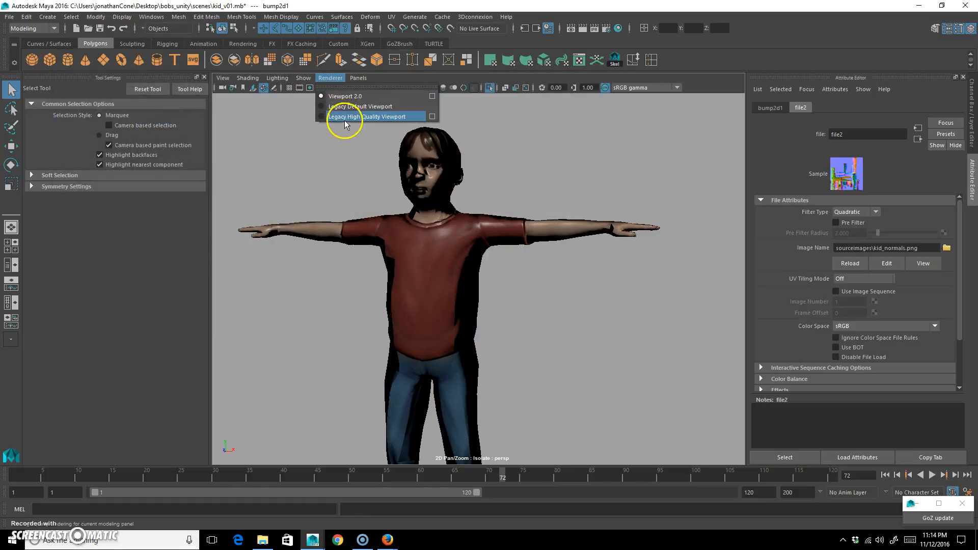
left_click(345, 116)
mouse_move(468, 269)
left_mouse_down("alt")
mouse_move(419, 279)
mouse_move(456, 258)
left_mouse_up("alt")
left_click(330, 78)
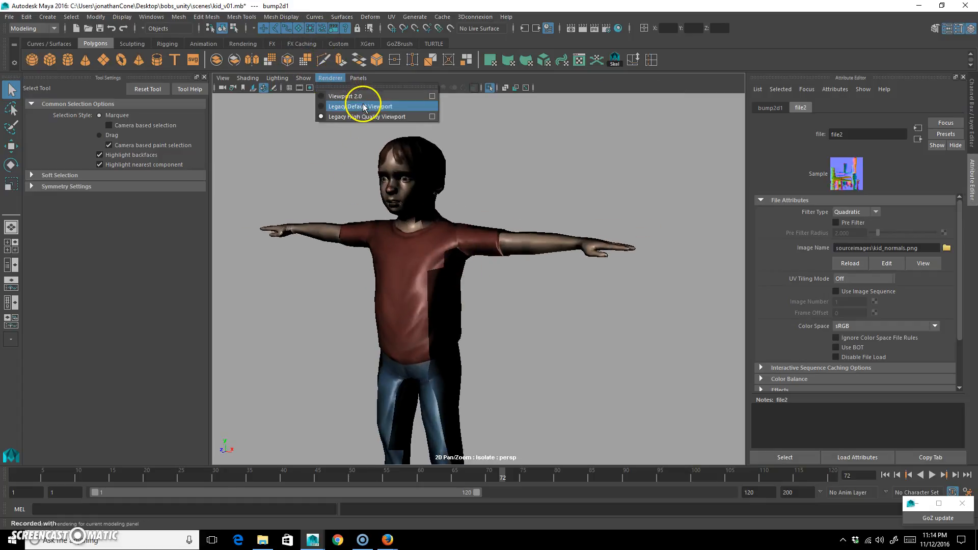
left_click(360, 106)
left_click(329, 78)
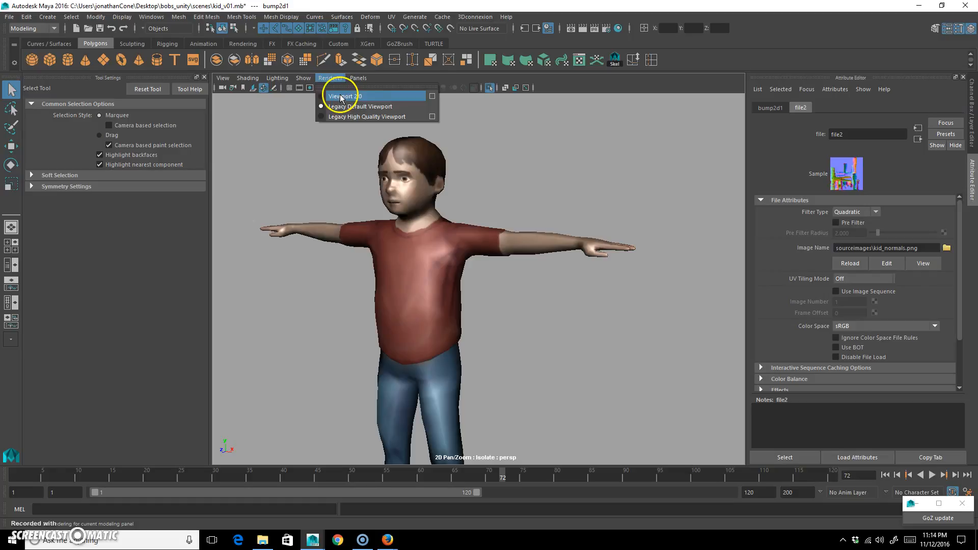
left_click(345, 96)
mouse_move(458, 291)
left_mouse_down("alt")
mouse_move(524, 295)
mouse_move(453, 297)
mouse_move(509, 266)
mouse_move(535, 275)
mouse_move(435, 290)
mouse_move(292, 291)
mouse_move(460, 307)
left_mouse_up("alt")
left_click_drag(473, 301, 511, 281, "alt")
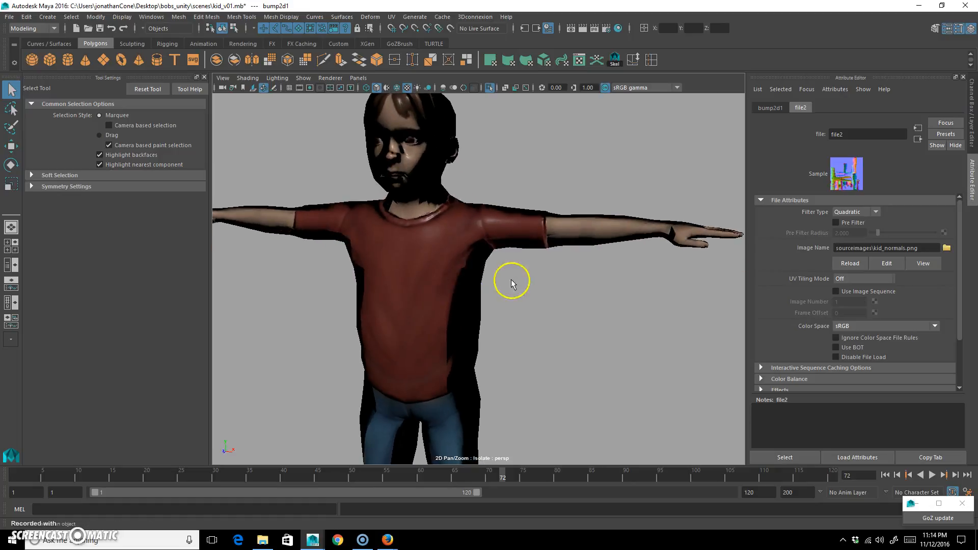
right_click_drag(511, 282, 463, 280, "alt")
mouse_move(464, 280)
left_mouse_down("alt")
mouse_move(503, 280)
mouse_move(497, 250)
mouse_move(452, 297)
mouse_move(472, 277)
mouse_move(495, 275)
mouse_move(453, 286)
left_mouse_up("alt")
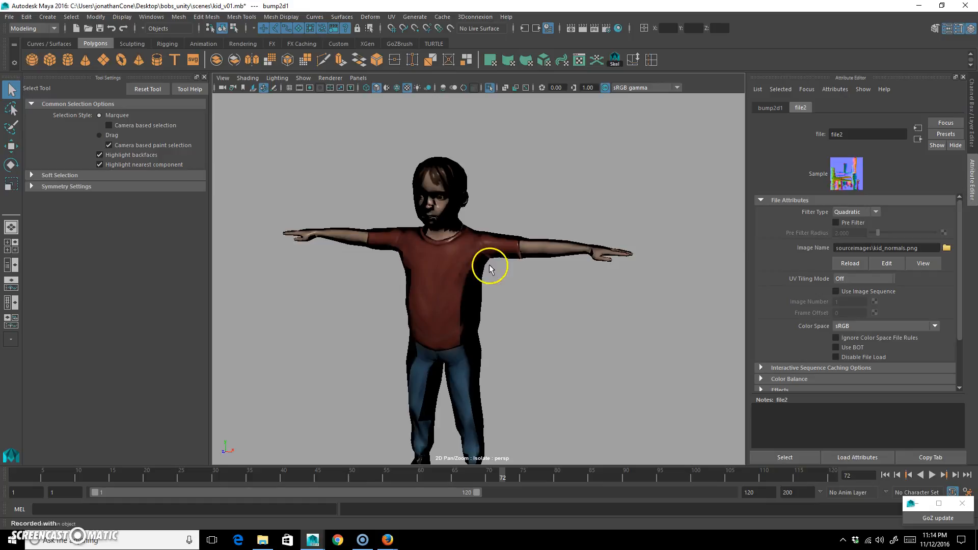
left_click_drag(537, 276, 404, 317, "alt")
Switch the viewport renderer to Legacy High Quality and clear the selection to view the kid unobstructed.
left_click(330, 78)
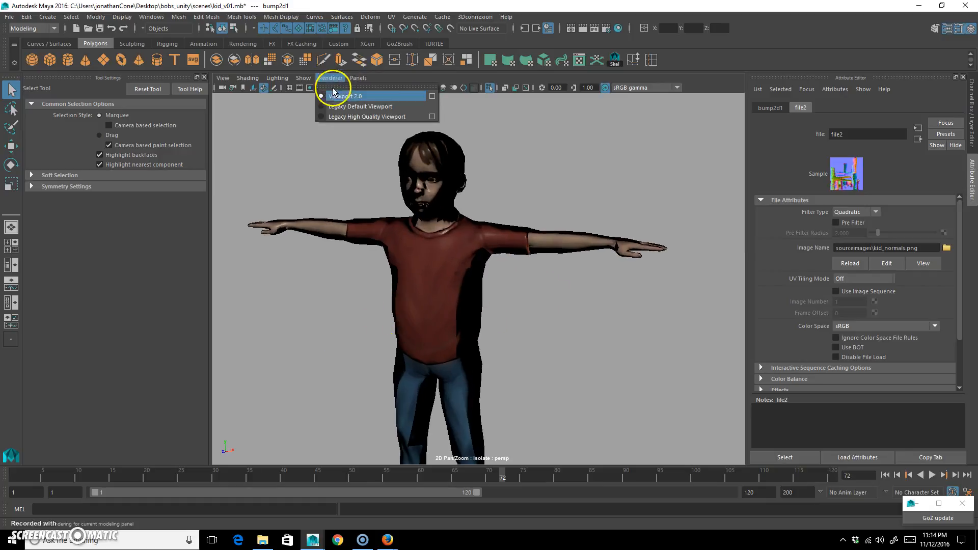
left_click(342, 107)
left_click_drag(500, 345, 518, 341, "alt")
right_click_drag(416, 302, 476, 307, "alt")
left_click_drag(476, 307, 520, 270, "alt")
left_click(570, 255)
left_click(596, 270)
left_click_drag(595, 270, 574, 306, "alt")
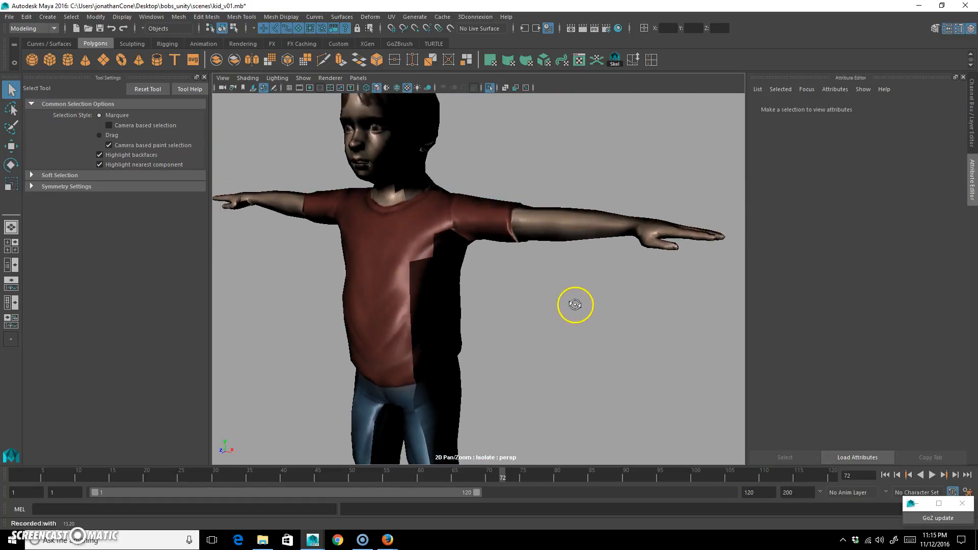
Examine the normal map shading on the kid's shirt, arms and face from several angles and distances.
left_click(426, 332)
left_click_drag(426, 332, 569, 342, "alt")
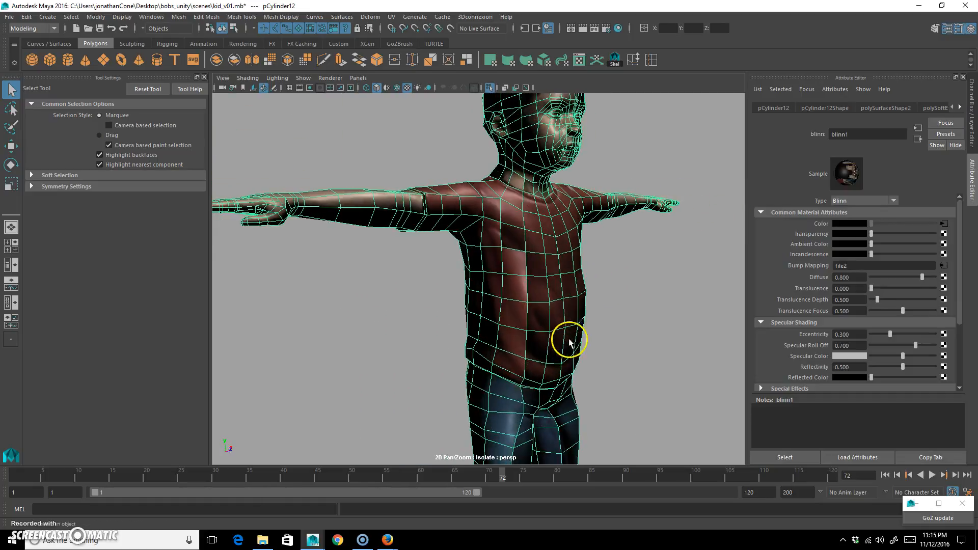
left_click(630, 309)
left_click_drag(630, 309, 587, 308, "alt")
right_click_drag(587, 307, 474, 307, "alt")
left_click_drag(474, 307, 461, 307, "alt")
right_click_drag(368, 304, 509, 282, "alt")
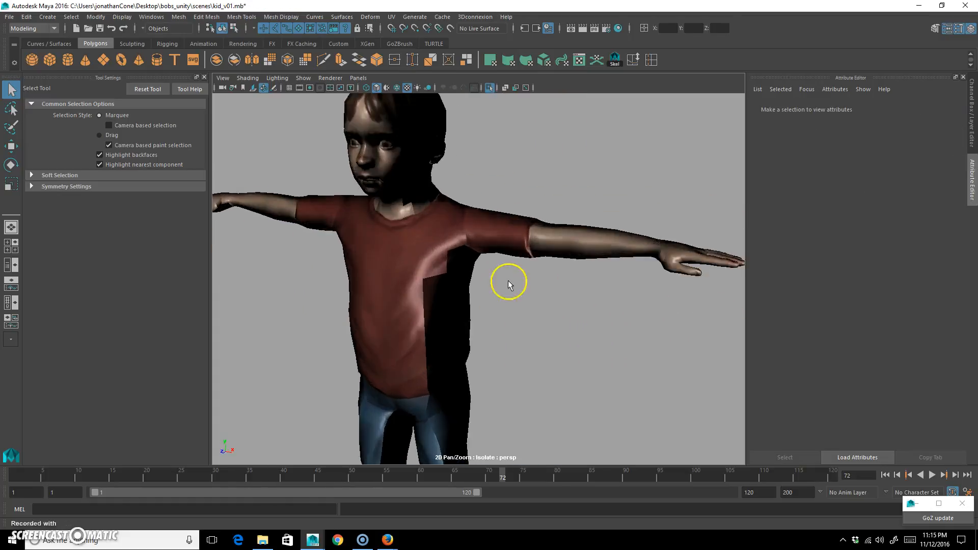
middle_click_drag(509, 283, 520, 306, "alt")
left_click_drag(521, 306, 560, 291, "alt")
right_click_drag(560, 291, 534, 300, "alt")
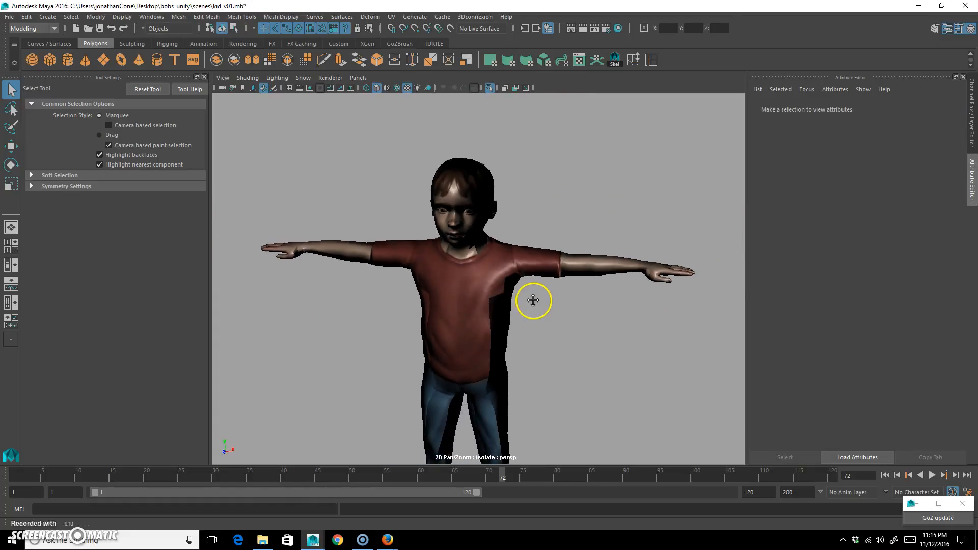
left_click_drag(534, 300, 540, 304, "alt")
middle_click_drag(513, 299, 510, 278, "alt")
Select the kid mesh and start an Export Selection with FBX export as the file type.
left_click(486, 304)
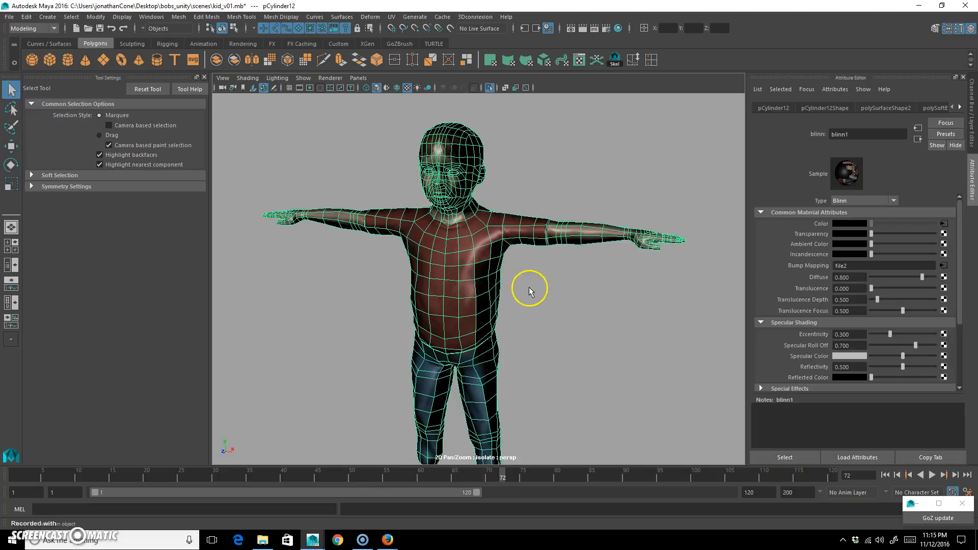
right_click_drag(564, 286, 502, 315, "alt")
middle_click_drag(502, 315, 498, 287, "alt")
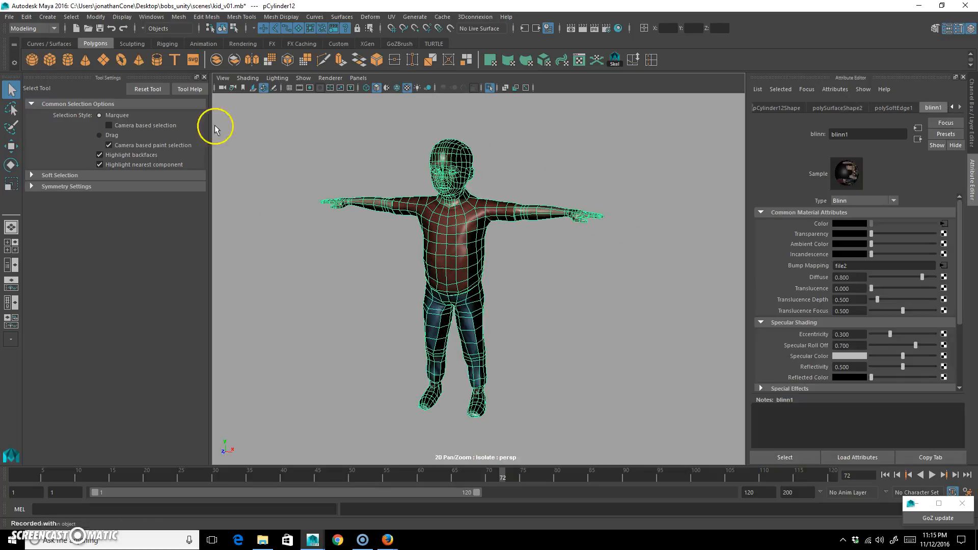
left_click(9, 17)
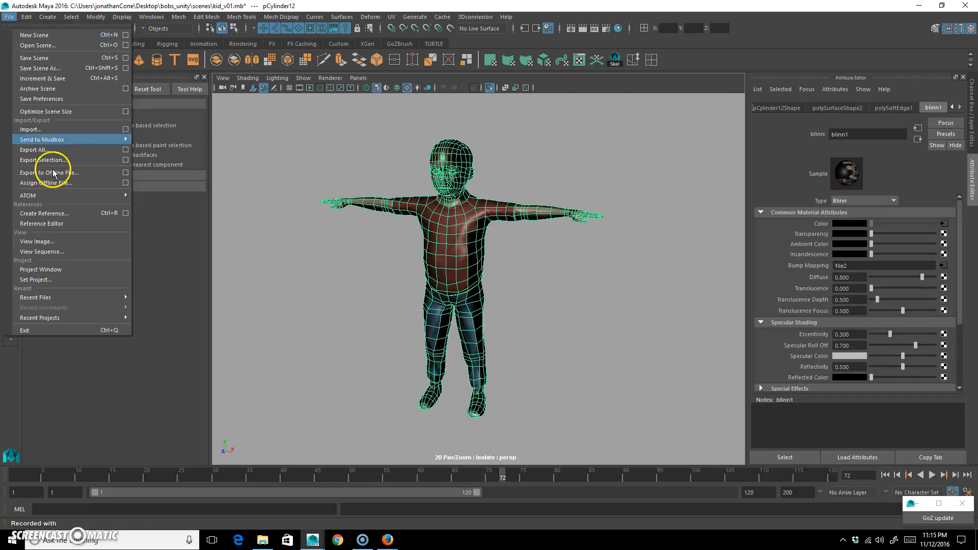
mouse_move(28, 142)
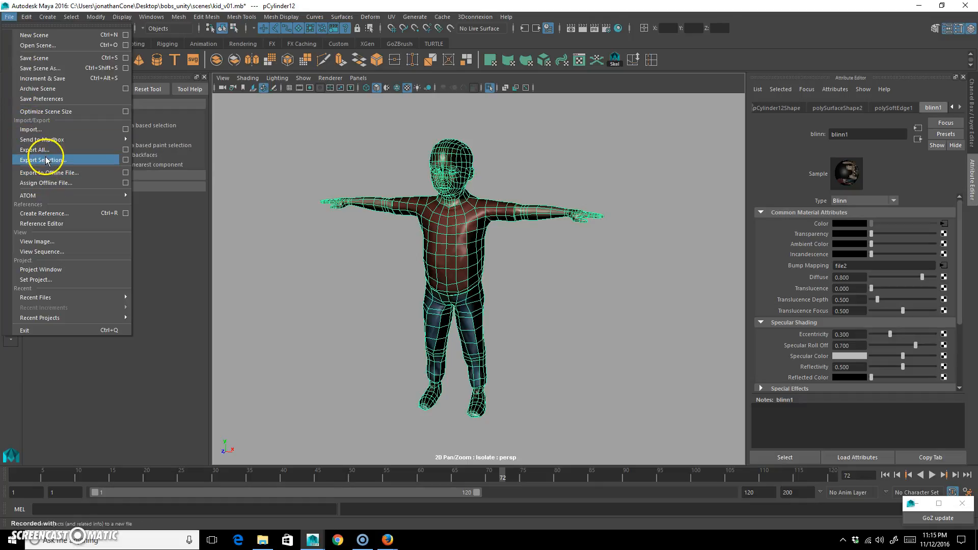
left_click(43, 160)
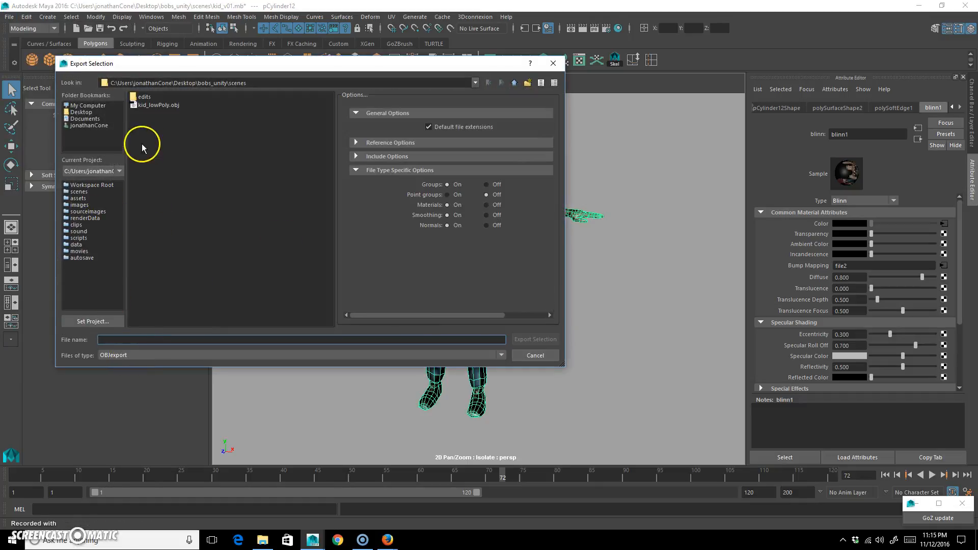
left_click(138, 354)
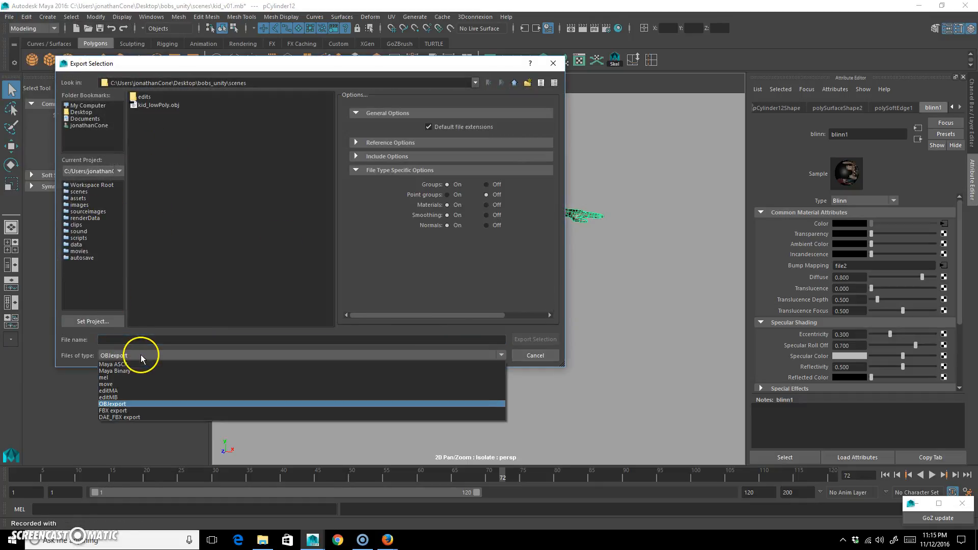
left_click(135, 405)
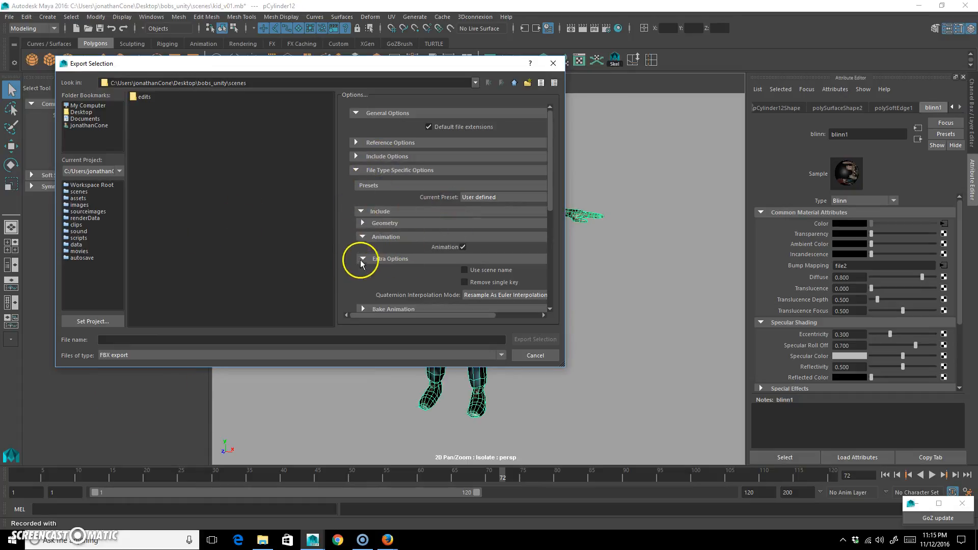
Review the file type specific FBX options and check the Embed Media setting.
left_click(356, 170)
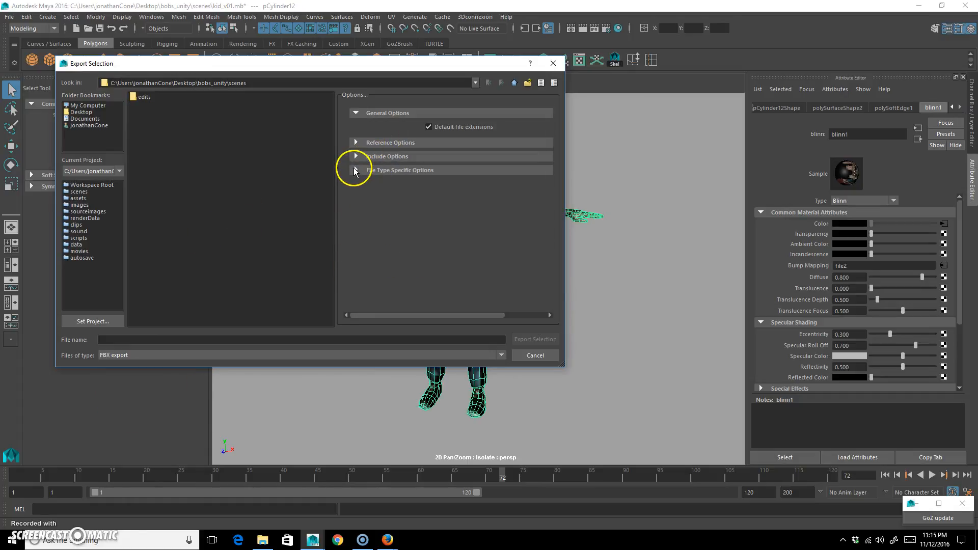
left_click(356, 170)
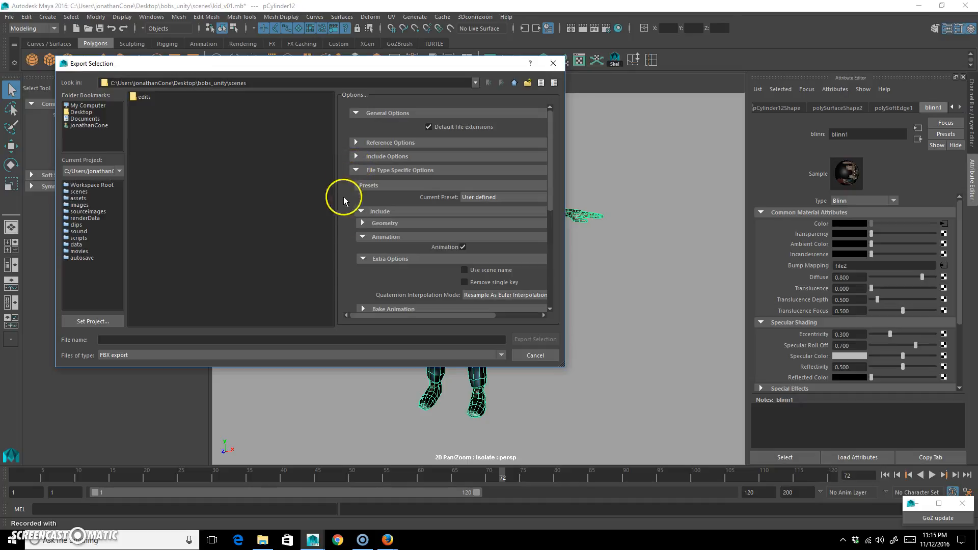
scroll(347, 265, "down", 3)
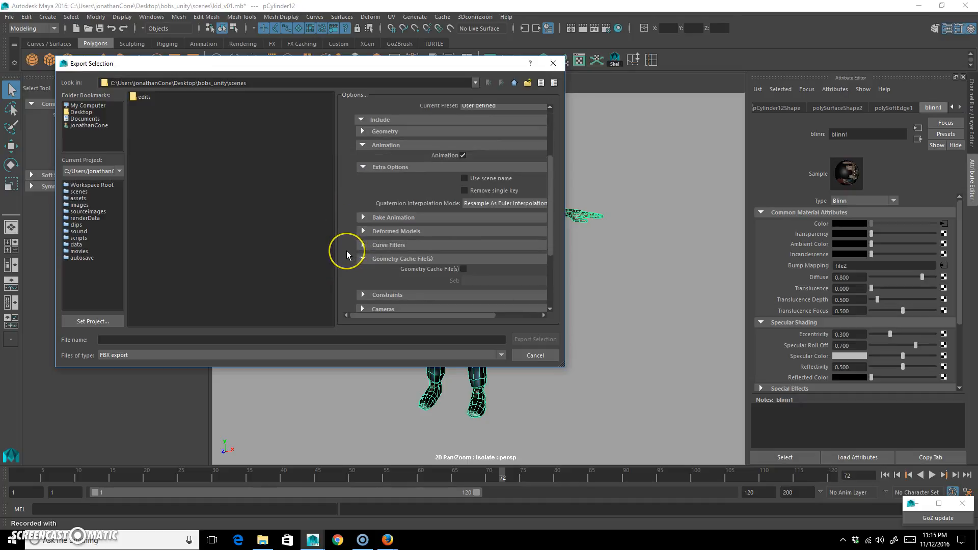
scroll(346, 250, "down", 2)
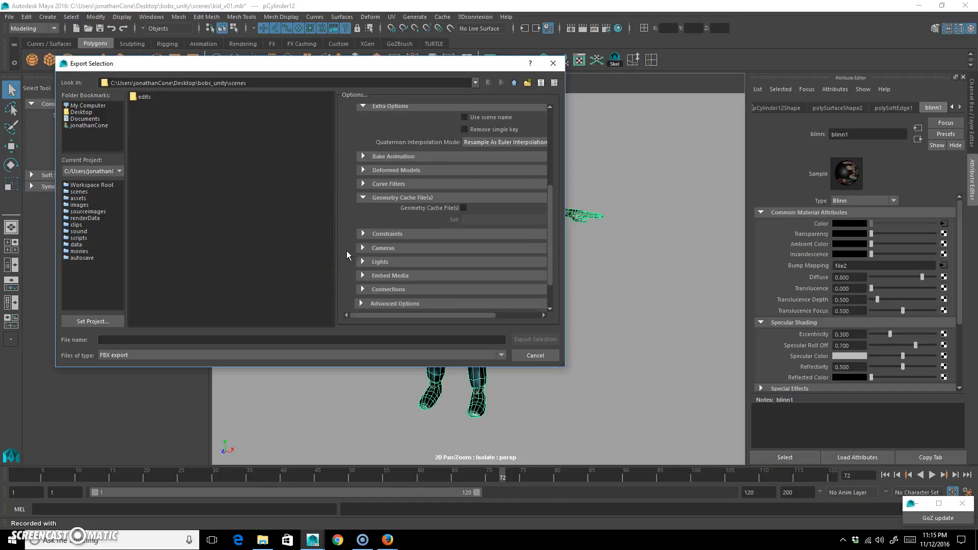
left_click(362, 197)
scroll(359, 260, "down", 1)
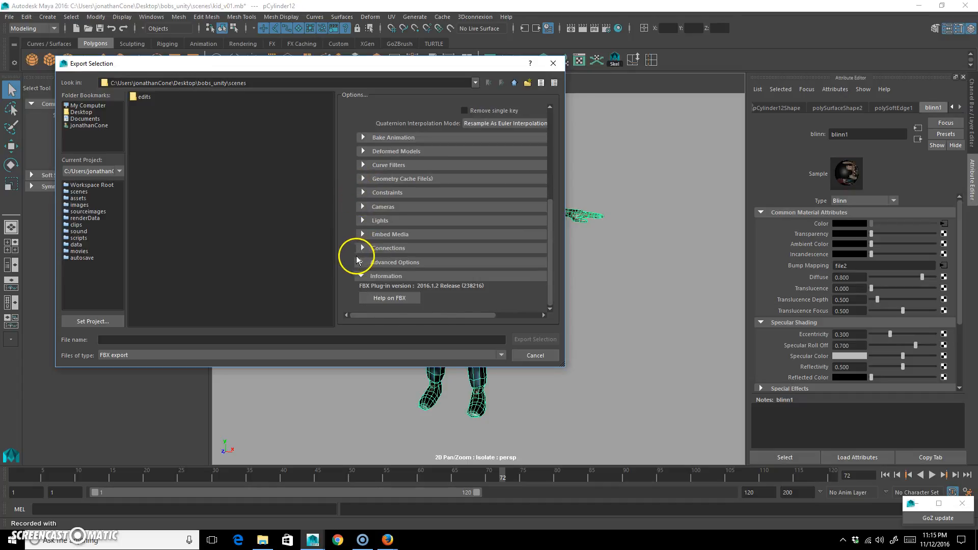
left_click(363, 234)
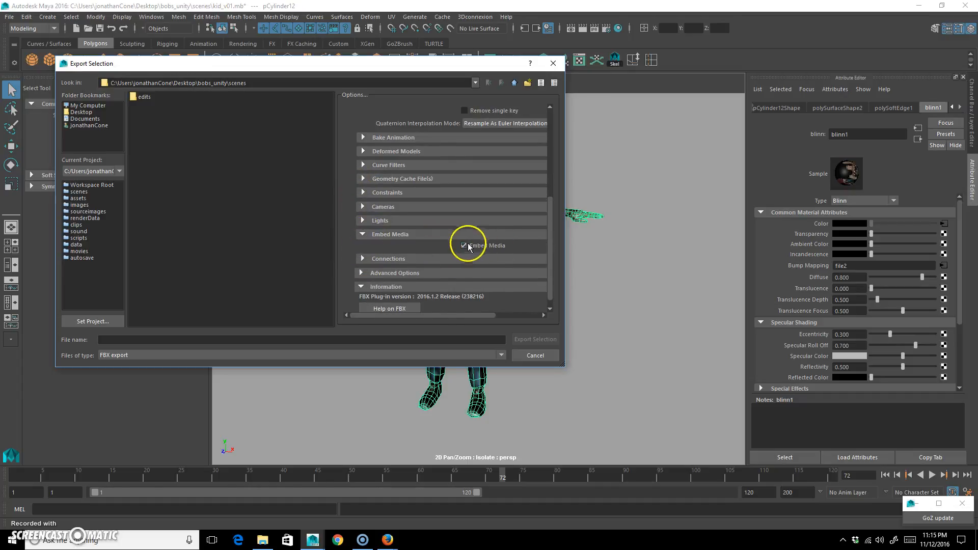
Name the file kid and export the selected mesh as FBX into the bobs_unity scenes folder.
left_click(134, 341)
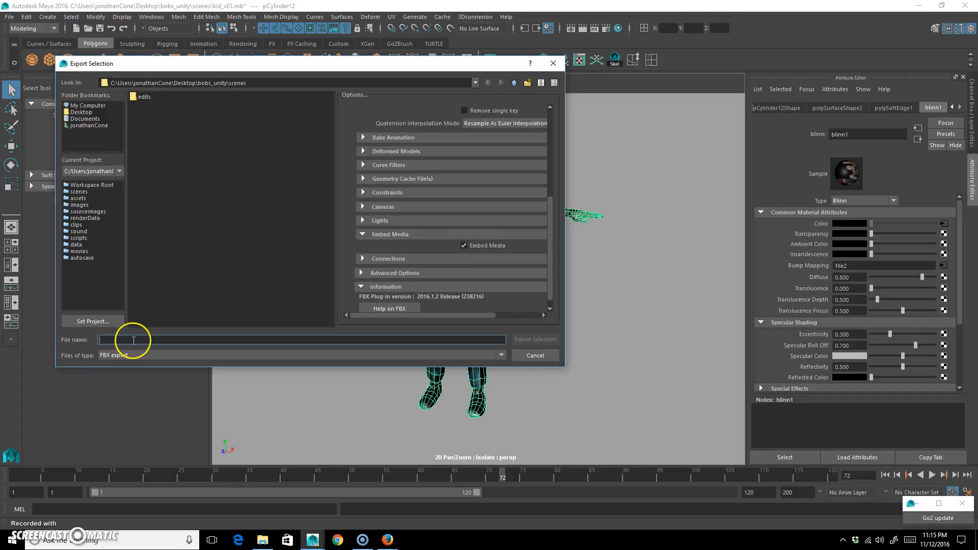
type("kid")
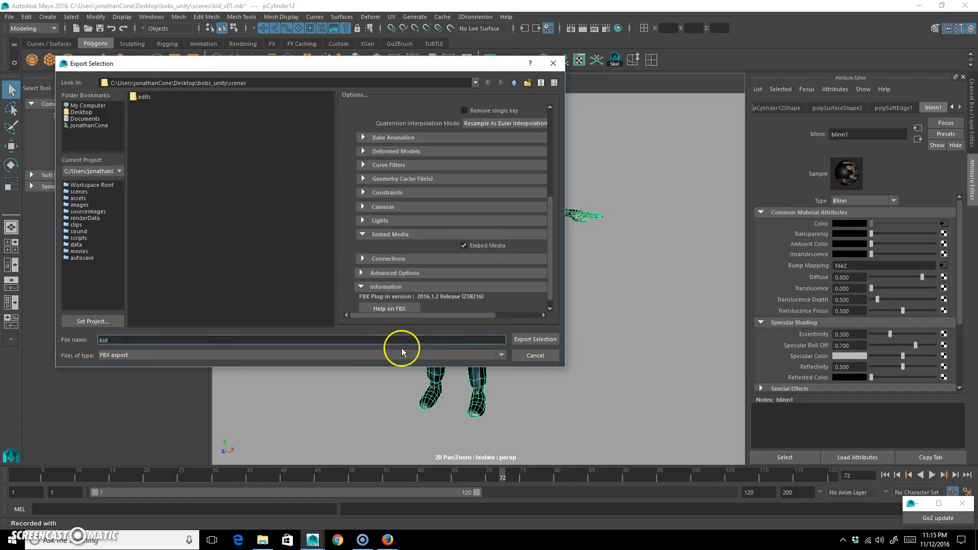
left_click(536, 340)
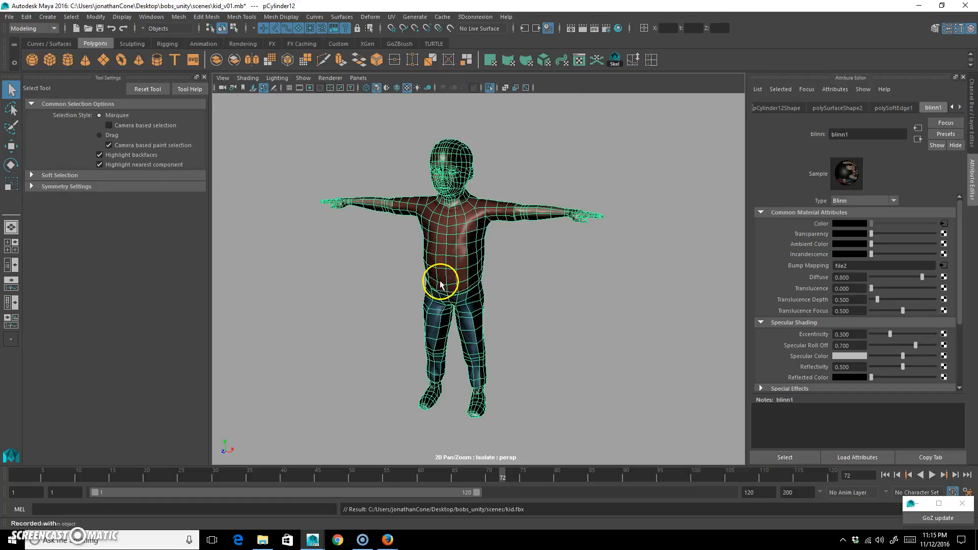
Deselect the kid, minimize the Maya window and launch Unity 5.4.1f1 to start a new project.
left_click(561, 303)
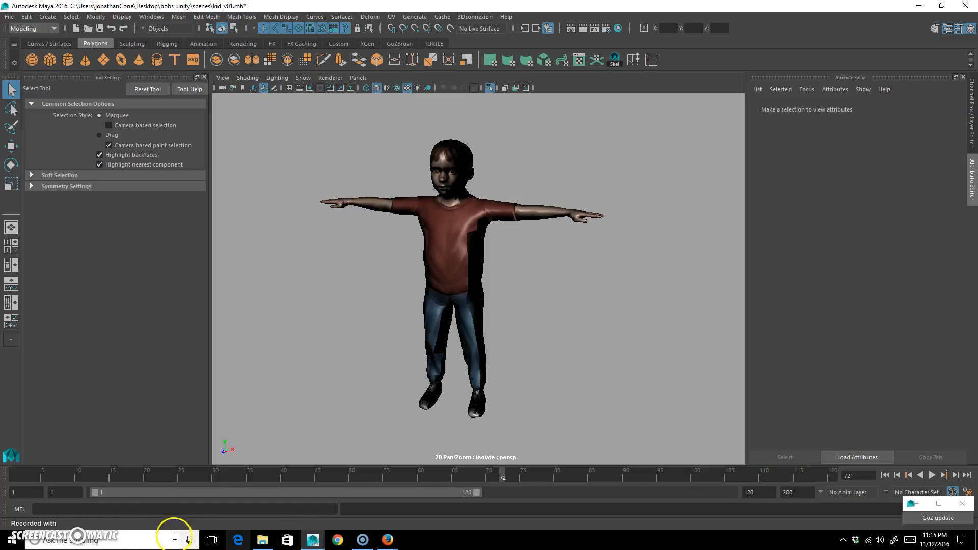
left_click(919, 6)
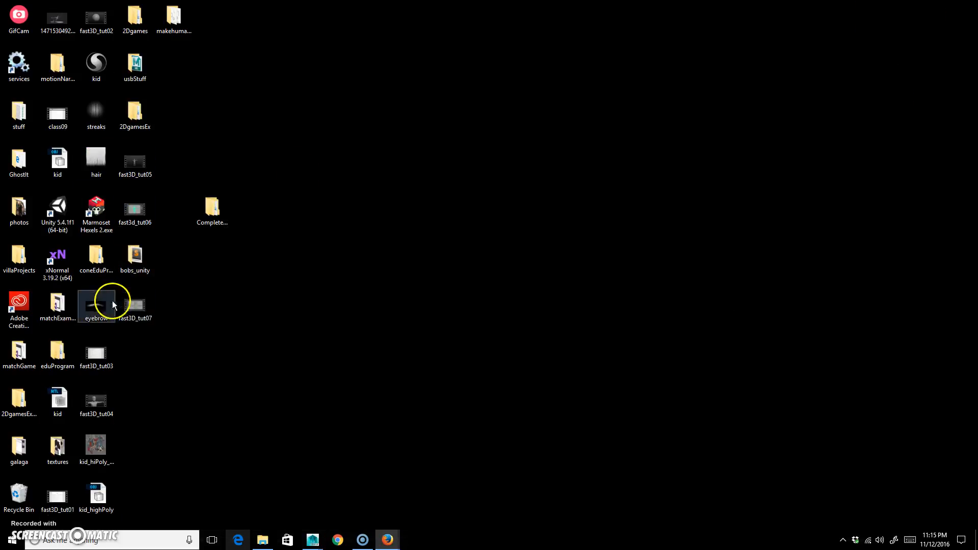
double_click(60, 204)
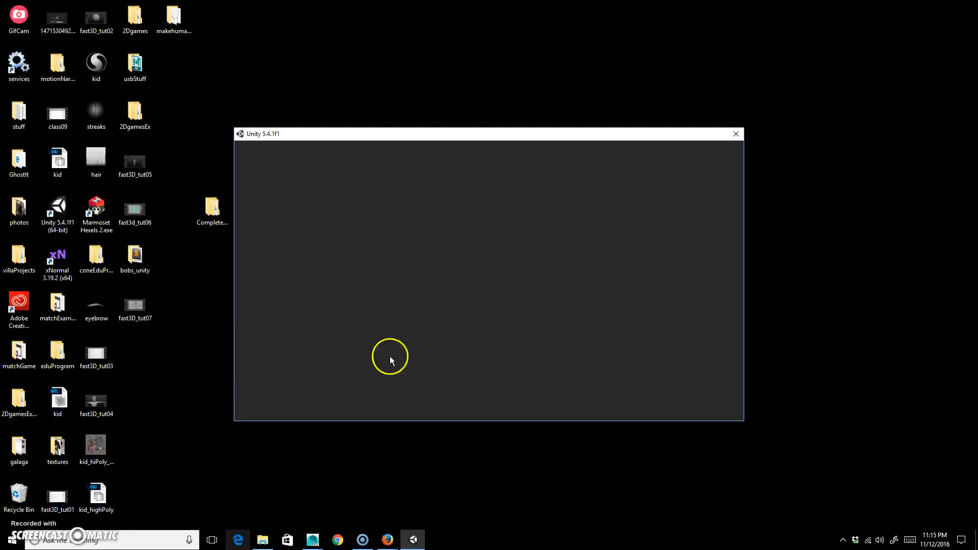
left_click(601, 173)
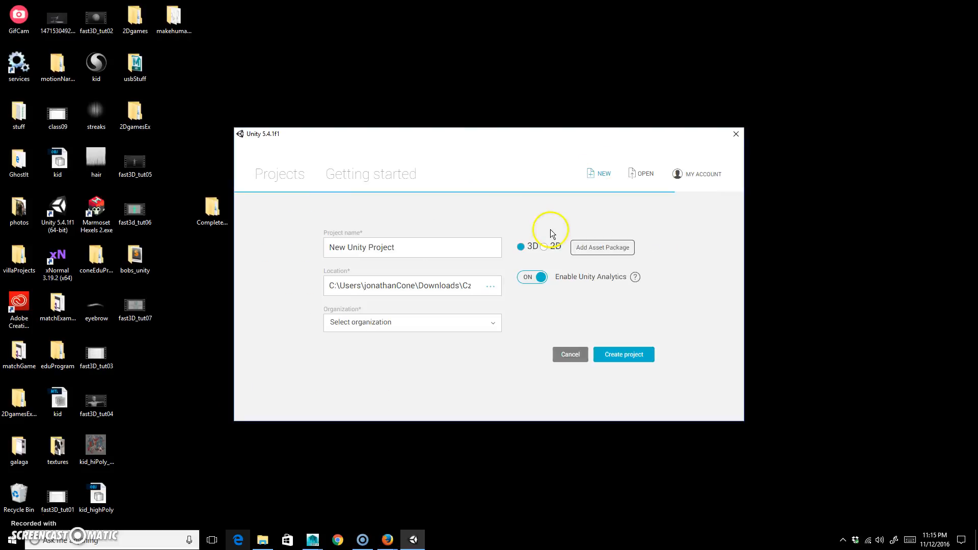
Create a 3D project named bobsBarn, stored in the Desktop folder.
double_click(411, 241)
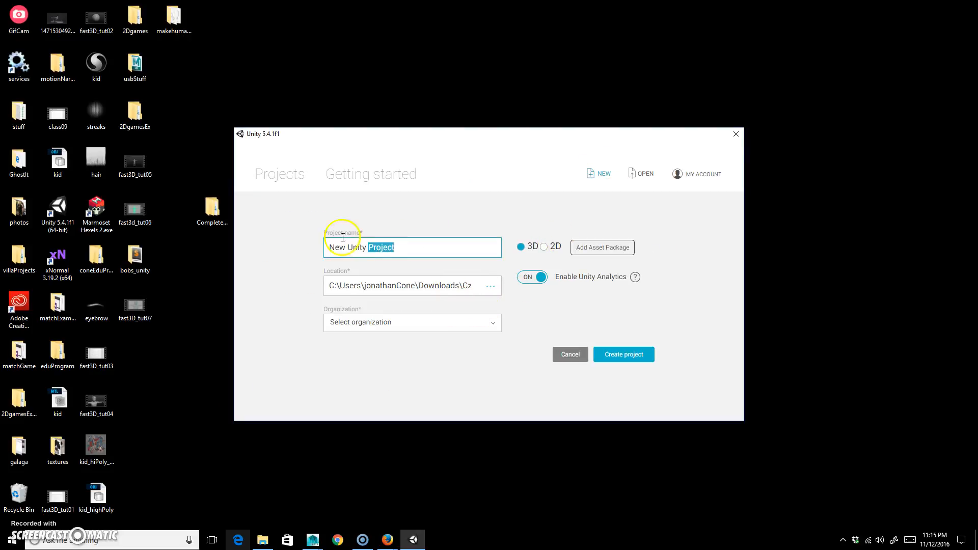
type("bob")
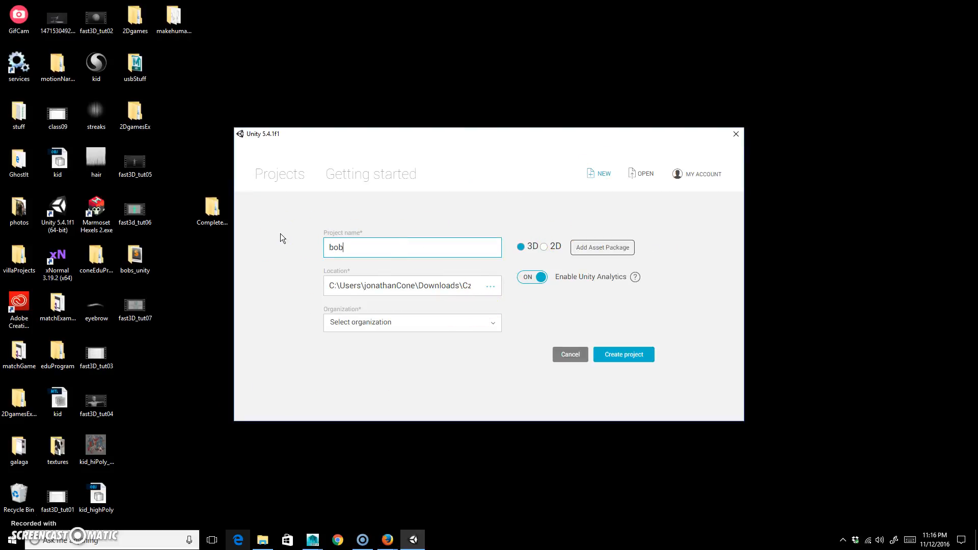
type("sBarn")
left_click(492, 289)
left_click(277, 246)
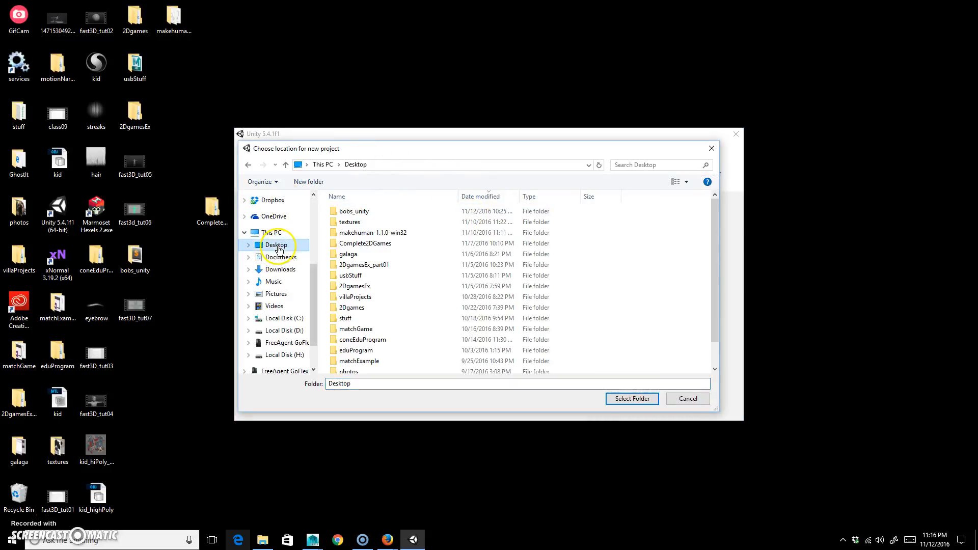
left_click(637, 399)
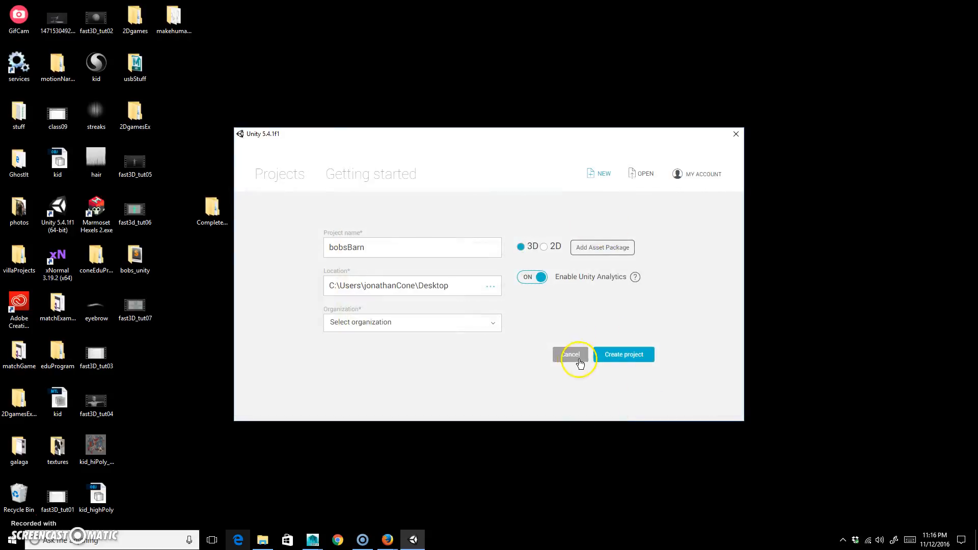
left_click(627, 356)
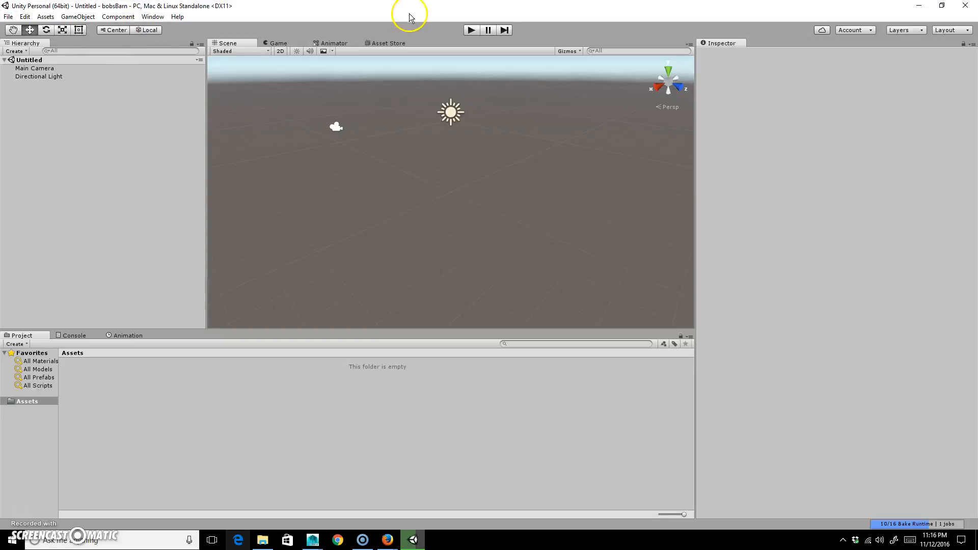
Create a folder named 3D in the project's Assets and open it.
left_click(8, 16)
left_click(122, 250)
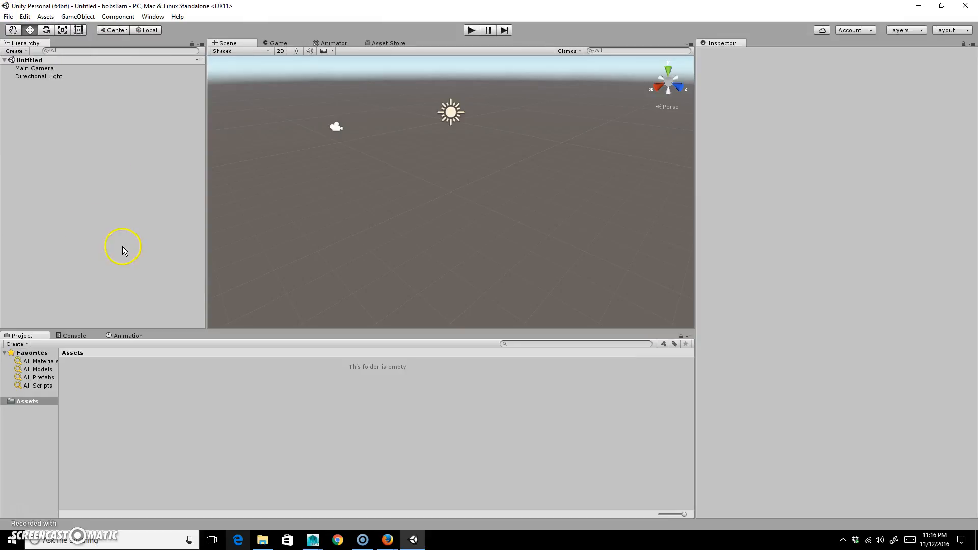
right_click(253, 481)
mouse_move(305, 291)
left_click(198, 28)
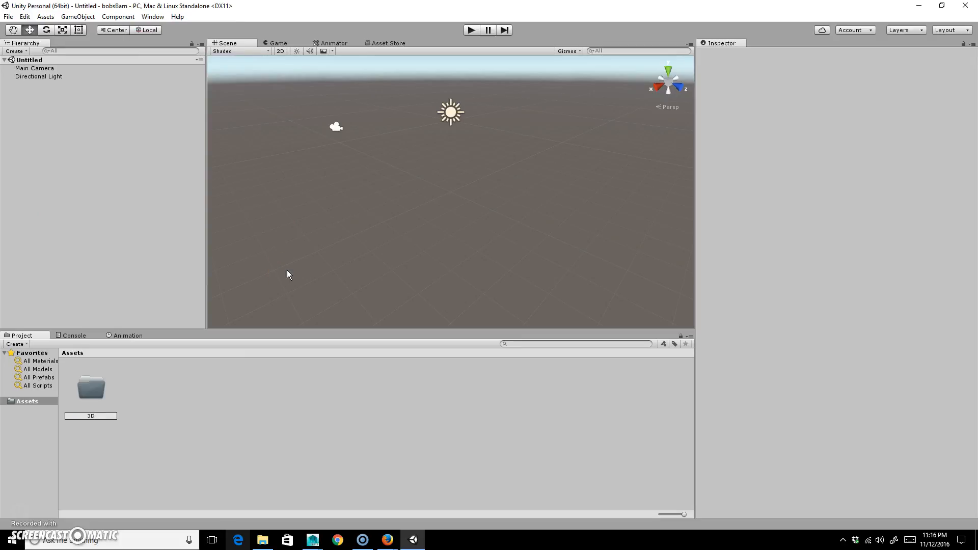
key("Return")
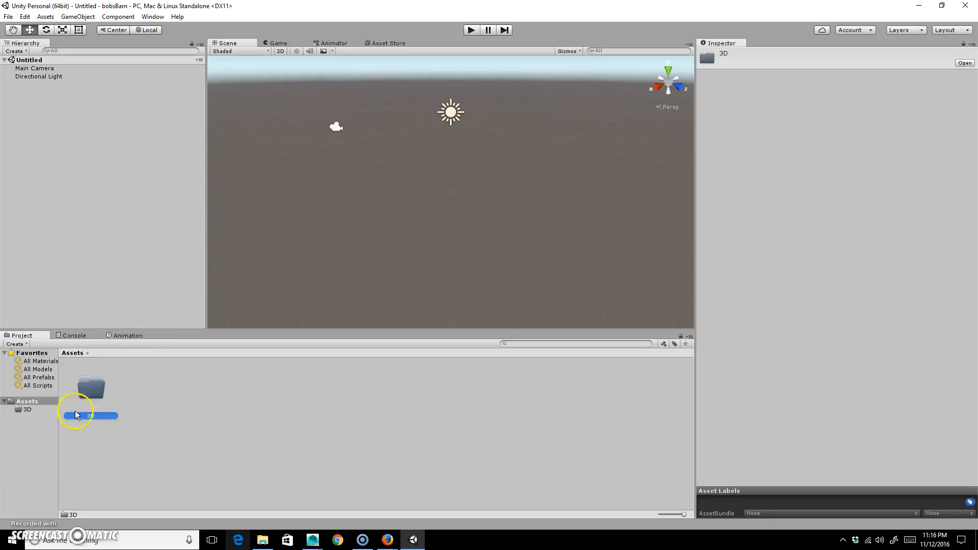
double_click(91, 389)
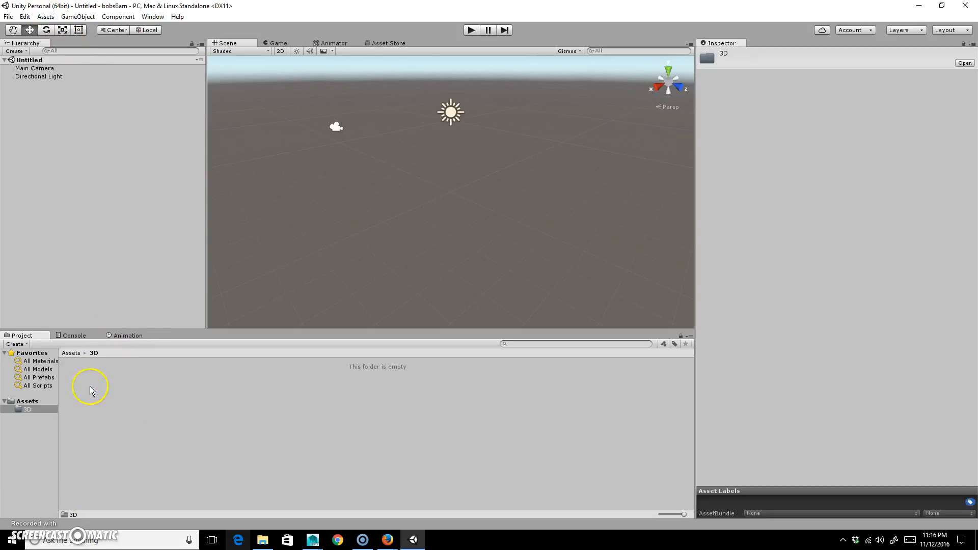
right_click(215, 408)
left_click(153, 392)
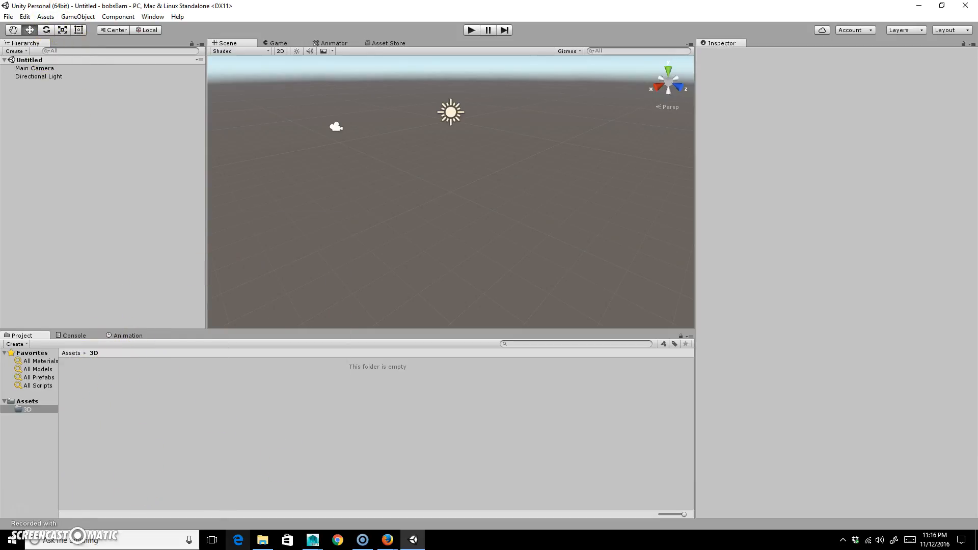
left_click(8, 16)
left_click(42, 66)
Import kid.fbx from the bobs_unity scenes folder into the project's 3D assets folder.
left_click_drag(376, 5, 644, 41)
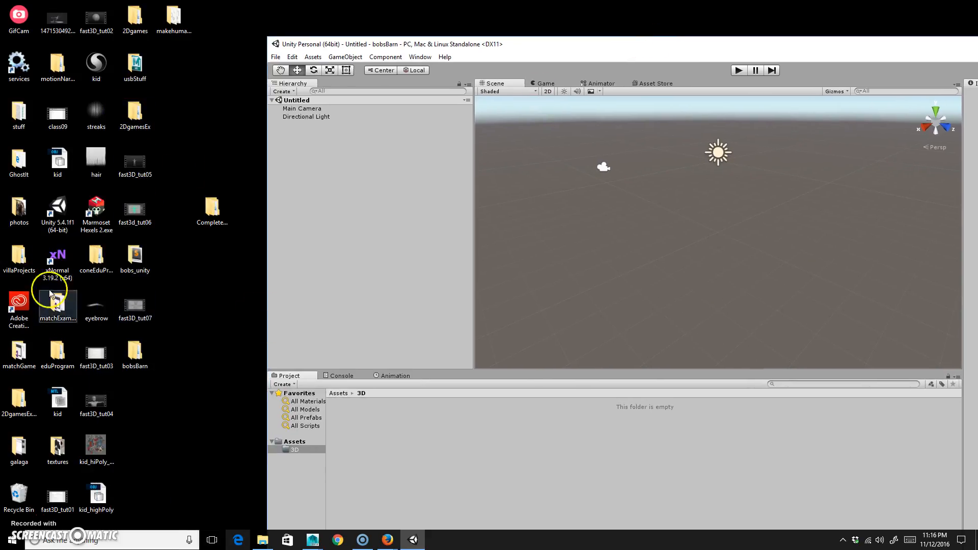
double_click(136, 256)
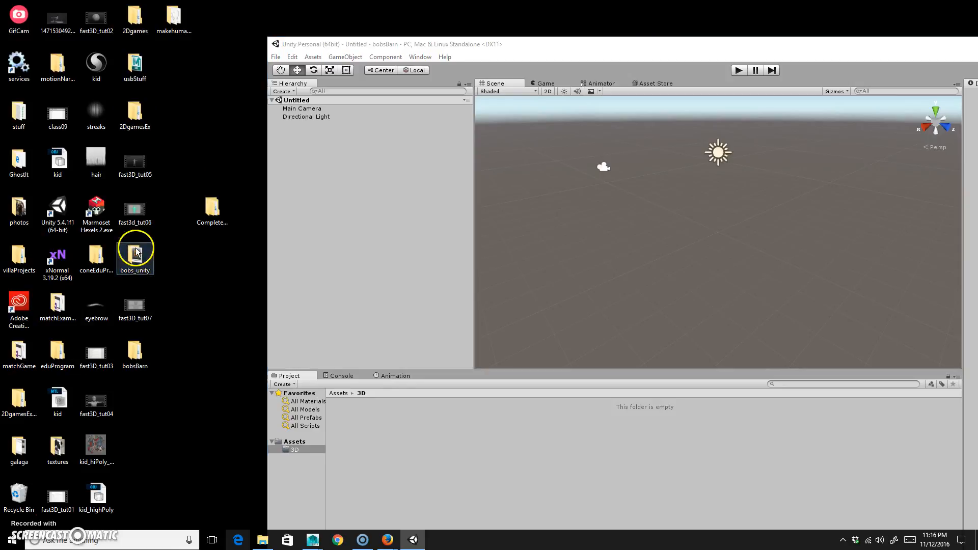
double_click(497, 200)
left_click_drag(701, 11, 317, 33)
left_click_drag(146, 147, 778, 459)
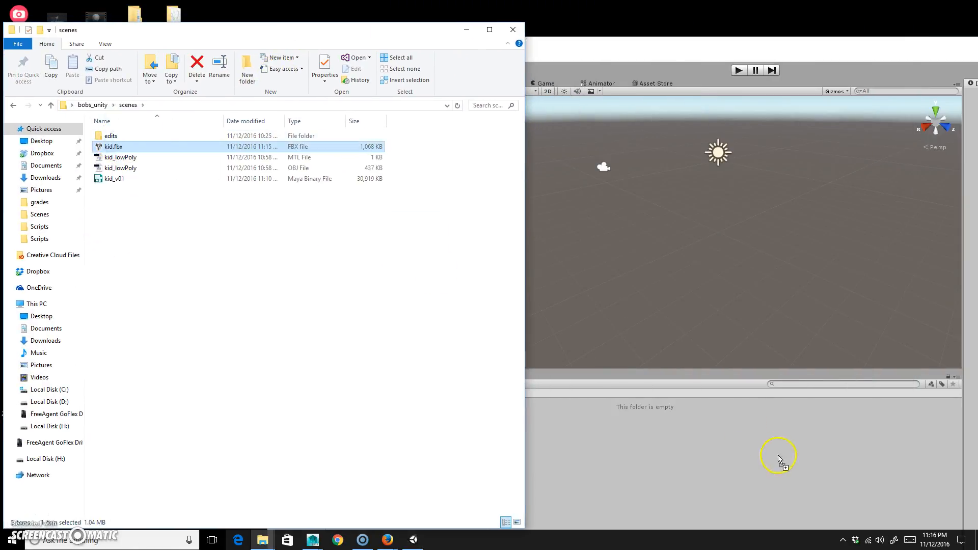
Bring the Unity window forward and place the imported kid model in the scene, framed in the view.
left_click(852, 51)
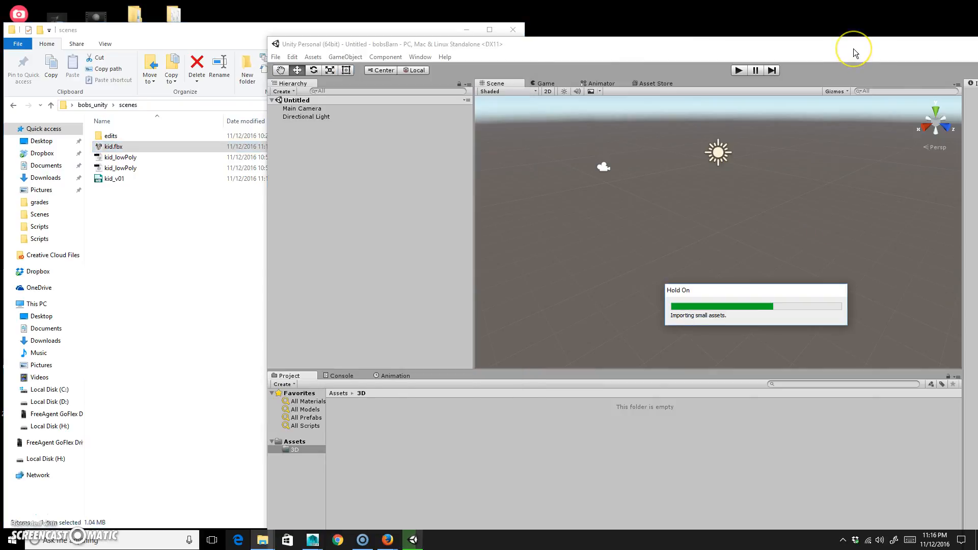
left_click_drag(854, 48, 721, 27)
left_click_drag(339, 426, 448, 295)
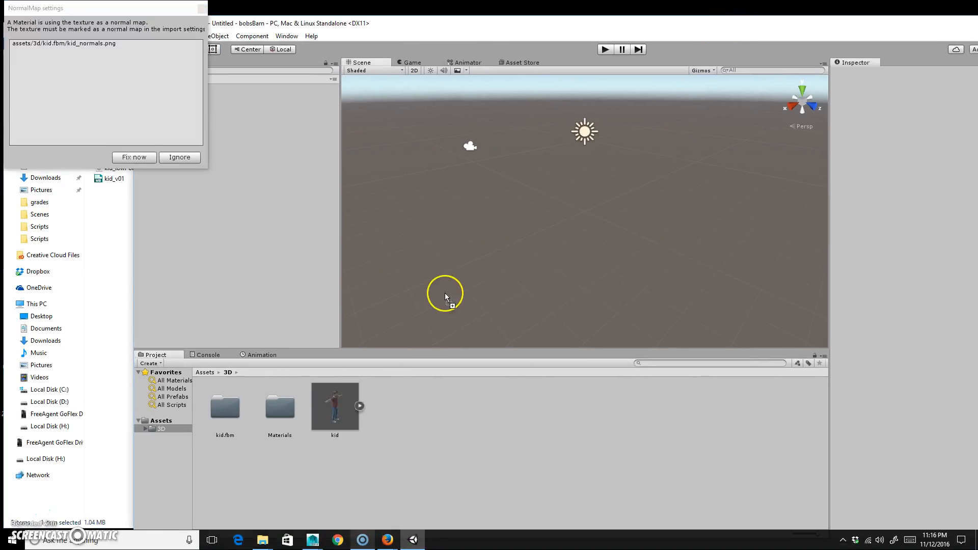
key("f")
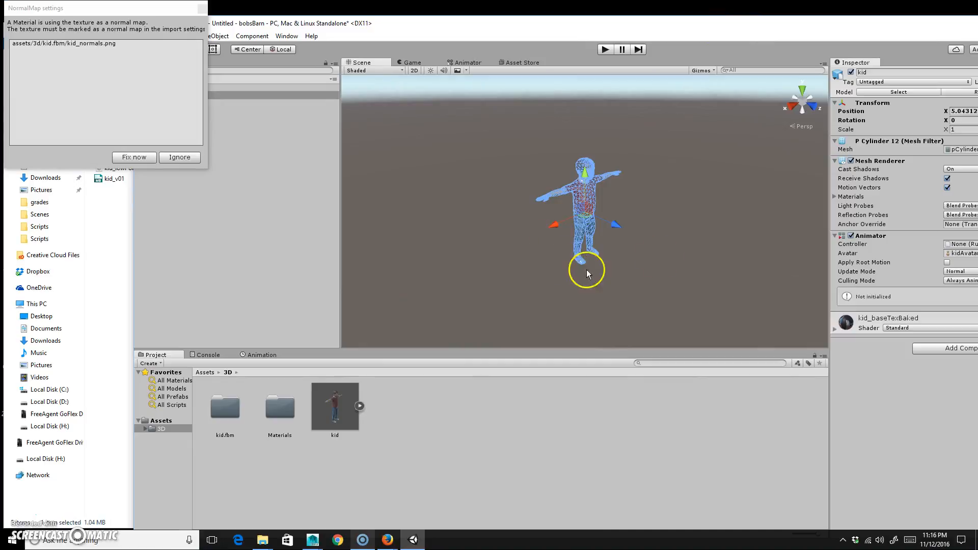
Apply the suggested import fix so kid_normals.png is marked as a normal map.
left_click(684, 205)
middle_click_drag(635, 225, 640, 238, "alt")
right_click_drag(641, 238, 741, 231, "alt")
middle_click_drag(741, 231, 672, 271, "alt")
left_click_drag(672, 271, 568, 239, "alt")
right_click_drag(568, 239, 669, 238, "alt")
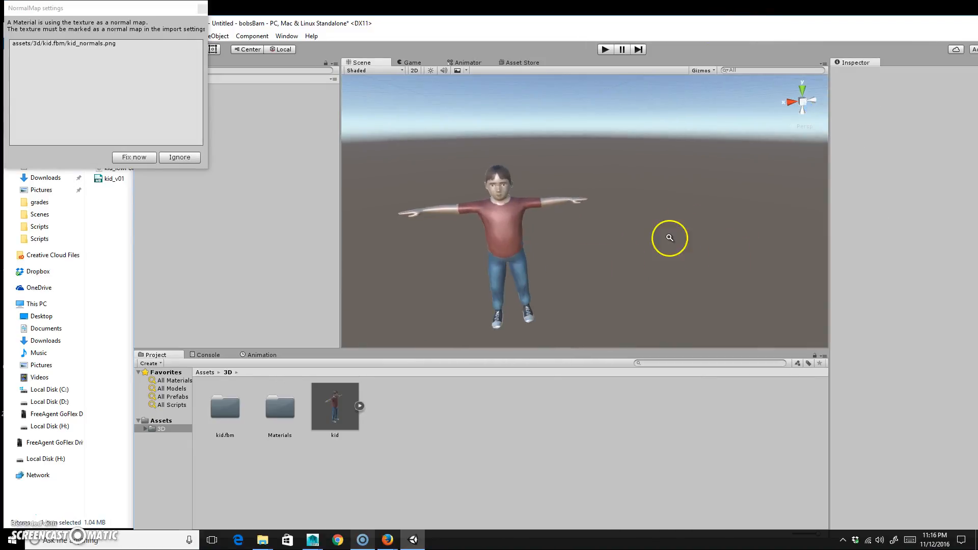
left_click(135, 158)
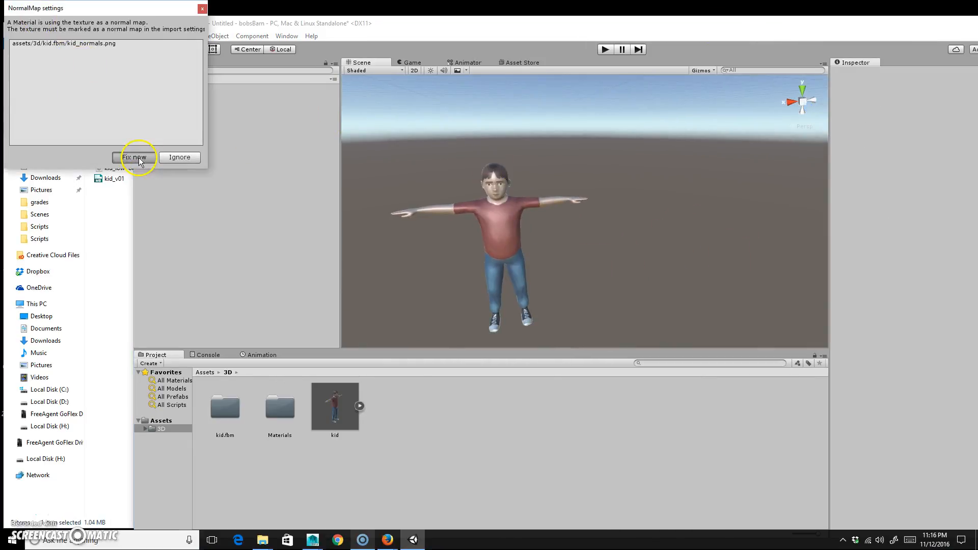
Examine the kid's normal map shading in the scene from several angles and distances.
left_click_drag(589, 286, 465, 291, "alt")
right_click_drag(466, 290, 603, 256, "alt")
mouse_move(603, 256)
middle_mouse_down("alt")
mouse_move(656, 214)
mouse_move(589, 254)
middle_mouse_up("alt")
left_click(526, 216)
right_click_drag(526, 216, 585, 229, "alt")
middle_click_drag(586, 229, 595, 242, "alt")
left_click(592, 252)
left_click_drag(548, 260, 607, 221, "alt")
Select the kid and expand its kid_baseTexBaked material settings, with the whole Inspector in sight.
left_click(663, 220)
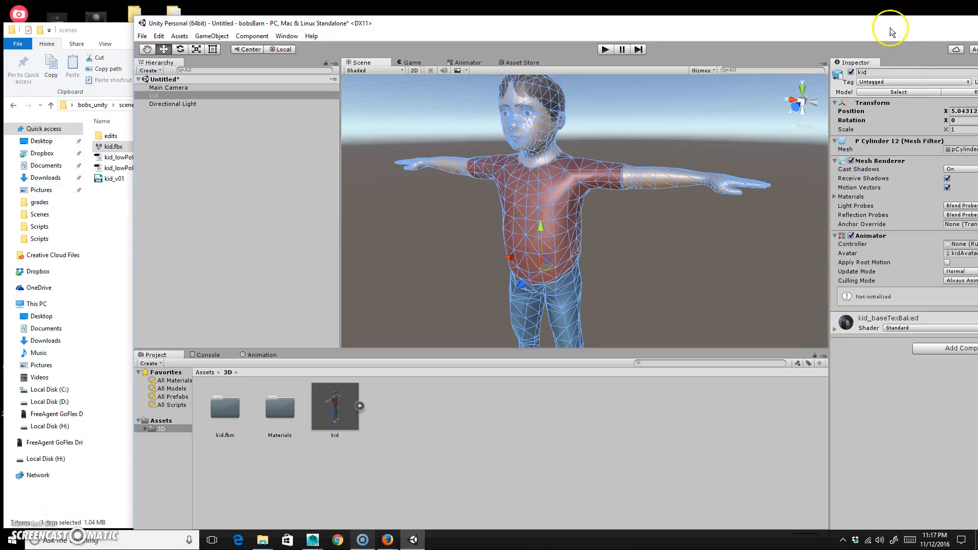
left_click_drag(891, 29, 741, 26)
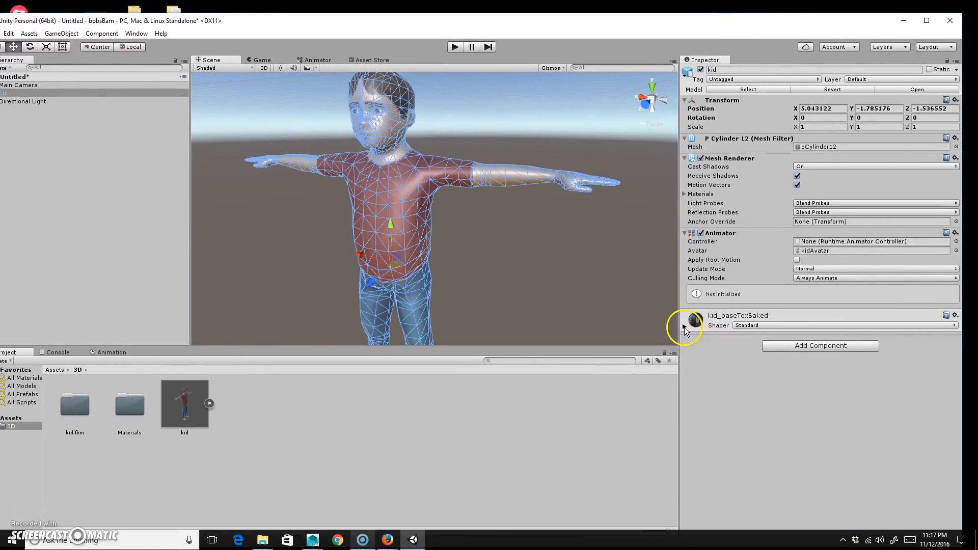
left_click(685, 326)
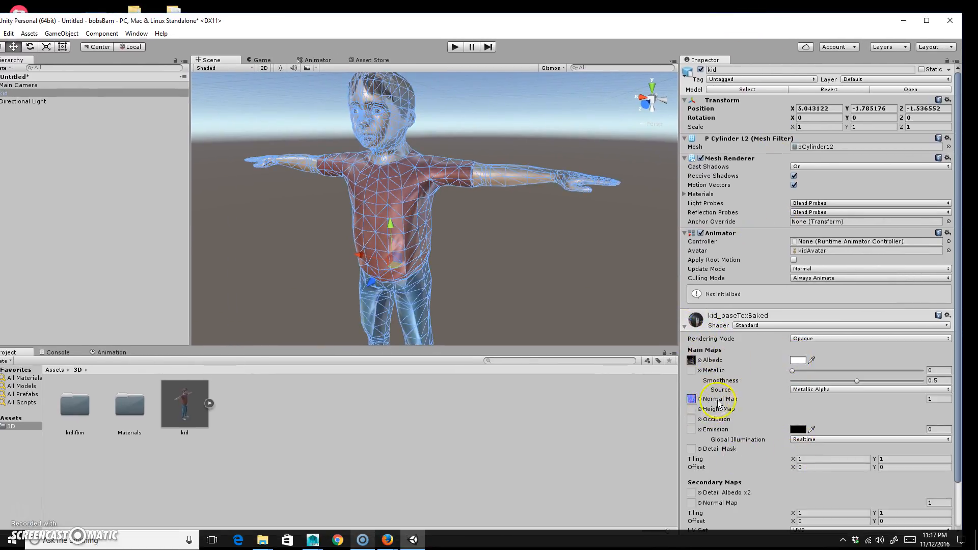
Examine the surface glossiness on the deselected kid's face, shirt and jeans from near and far.
left_click(571, 286)
left_click_drag(452, 277, 612, 279, "alt")
right_click_drag(612, 278, 533, 257, "alt")
scroll(534, 257, "up", 8)
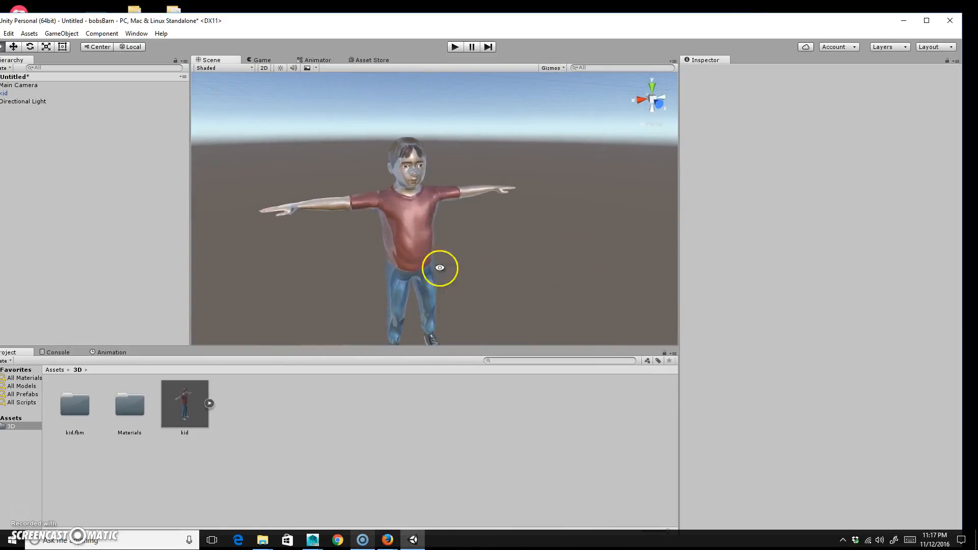
middle_click_drag(553, 246, 581, 246)
left_click_drag(581, 246, 491, 245, "alt")
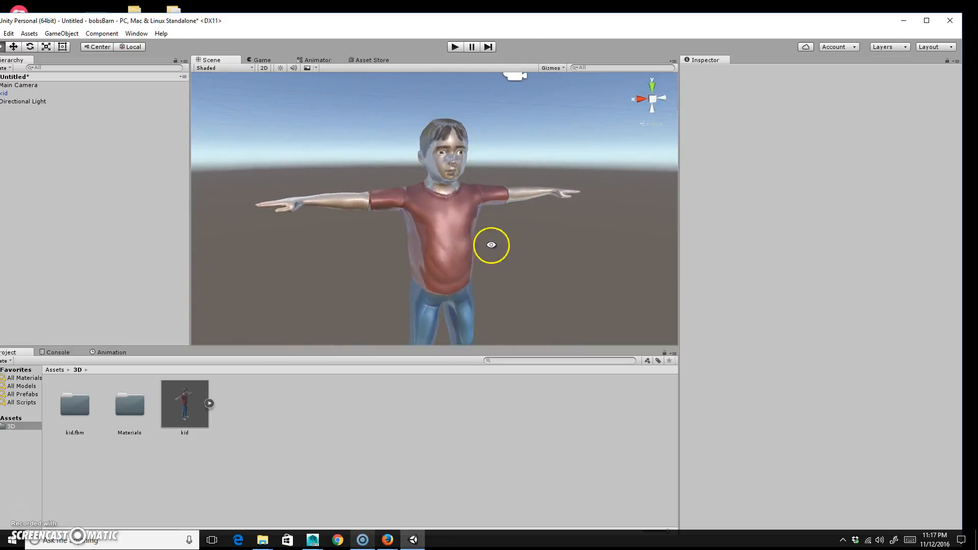
left_click(473, 202)
left_click_drag(595, 295, 510, 288, "alt")
left_click(559, 277)
left_click_drag(575, 271, 498, 251, "alt")
scroll(422, 269, "down", 5)
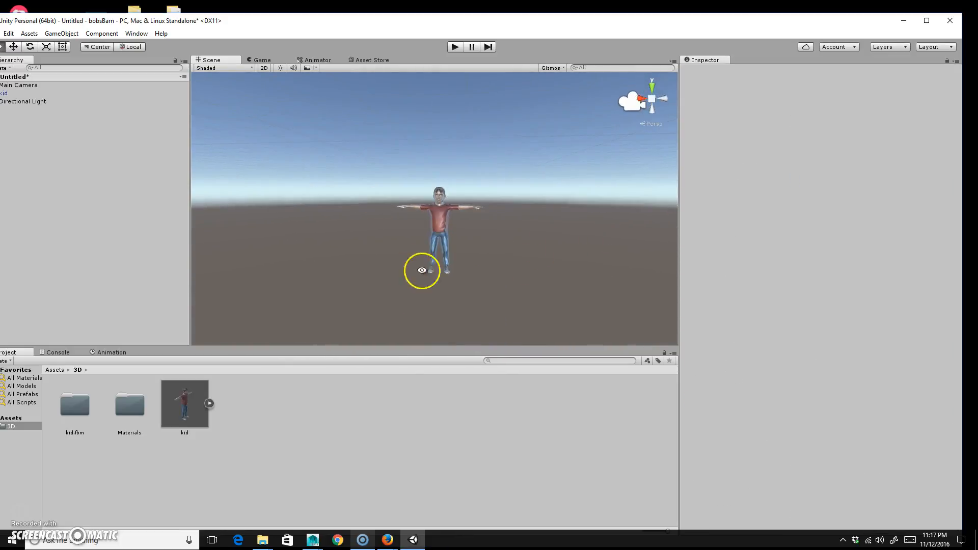
left_click_drag(422, 268, 477, 274, "alt")
right_click_drag(477, 275, 688, 209, "alt")
mouse_move(448, 262)
left_mouse_down("alt")
mouse_move(404, 271)
mouse_move(454, 262)
left_mouse_up("alt")
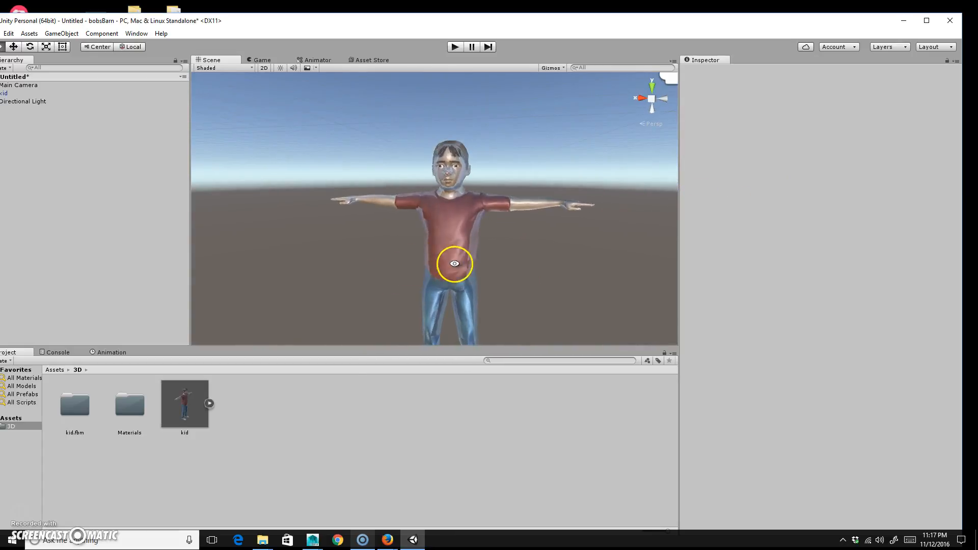
Lower the Smoothness of the kid's kid_baseTexBaked material nearly to its minimum and check the shading from several angles.
left_click(438, 222)
scroll(713, 423, "down", 1)
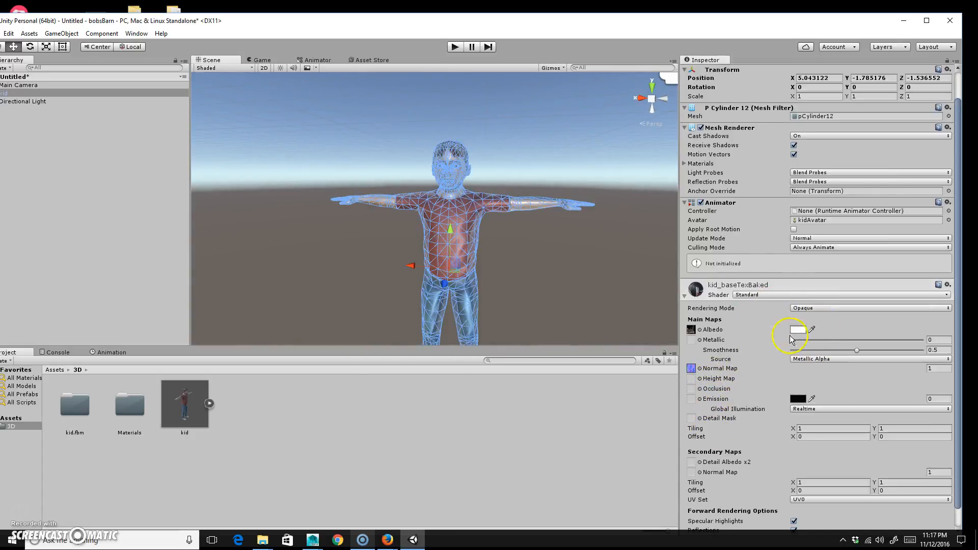
mouse_move(856, 355)
left_mouse_down()
mouse_move(818, 342)
mouse_move(805, 343)
mouse_move(838, 345)
mouse_move(793, 347)
mouse_move(928, 345)
mouse_move(796, 343)
left_mouse_up()
left_click(564, 271)
right_click_drag(439, 291, 568, 280, "alt")
left_click_drag(569, 281, 479, 275, "alt")
right_click_drag(479, 275, 565, 261, "alt")
mouse_move(565, 261)
left_mouse_down("alt")
mouse_move(529, 273)
mouse_move(579, 282)
mouse_move(466, 284)
mouse_move(548, 257)
left_mouse_up("alt")
right_click_drag(542, 267, 391, 243, "alt")
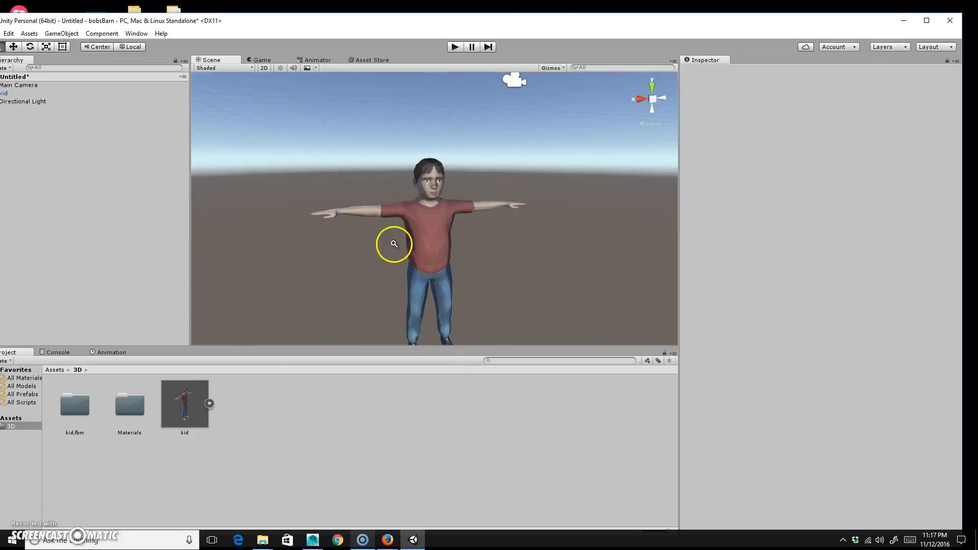